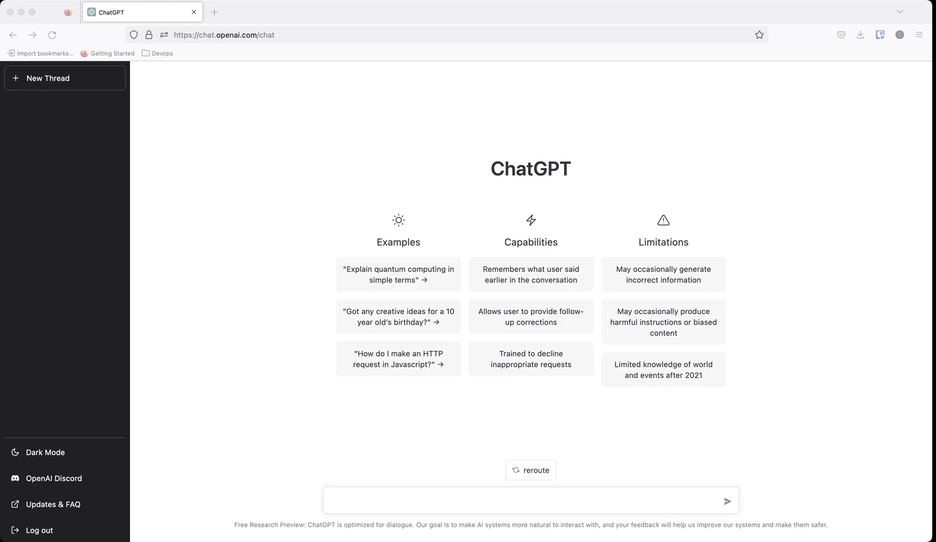
Load terraform.io in a new browser tab.
{"action": "key", "text": "super+t"}
{"action": "type", "text": "terraform.io"}
{"action": "key", "text": "Return"}
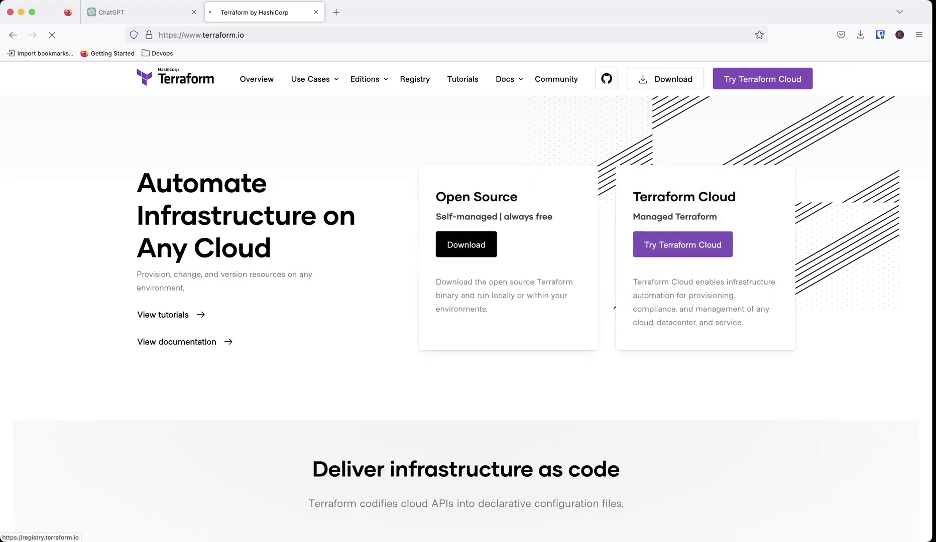
Browse the Terraform Registry providers to the Azure provider page, then go back.
{"action": "left_click", "coordinate": [415, 79]}
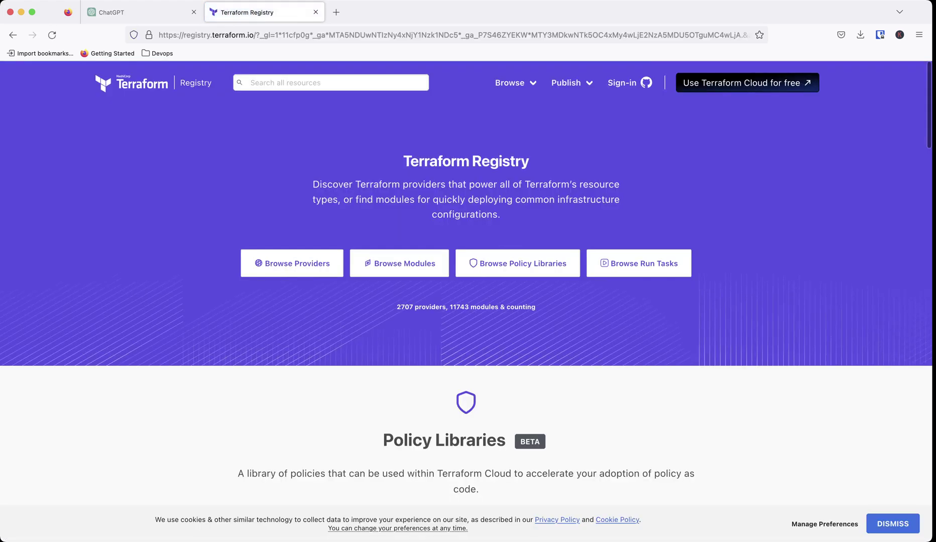
{"action": "left_click", "coordinate": [292, 264]}
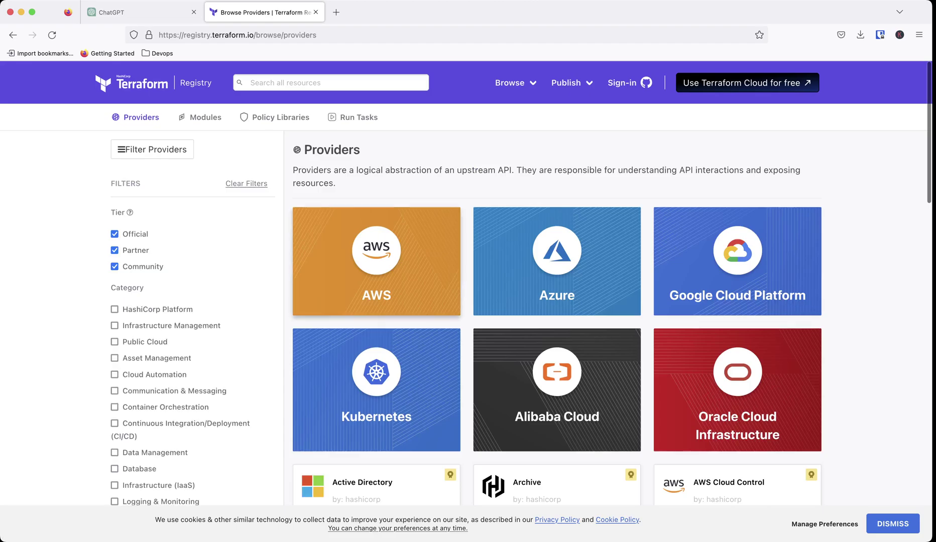
{"action": "left_click", "coordinate": [557, 261]}
{"action": "scroll", "coordinate": [467, 282], "scroll_direction": "down", "scroll_amount": 3}
{"action": "scroll", "coordinate": [467, 281], "scroll_direction": "up", "scroll_amount": 3}
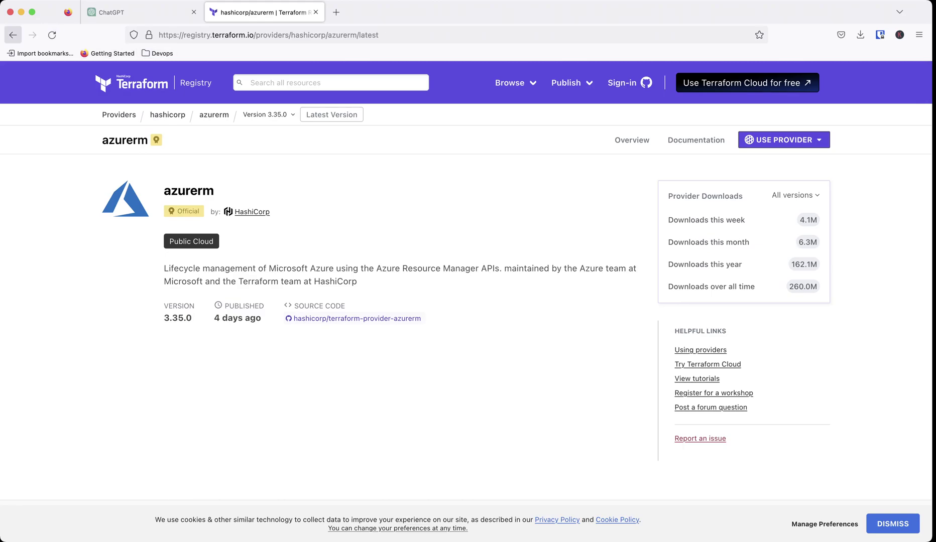
{"action": "left_click", "coordinate": [13, 34]}
{"action": "left_click", "coordinate": [12, 34]}
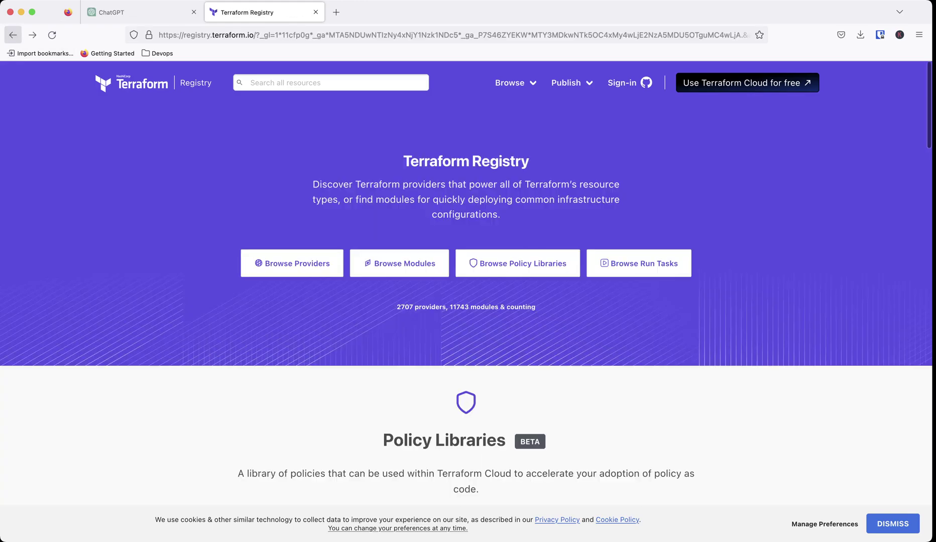
Return to terraform.io and open the Azure getting-started Terraform tutorials.
{"action": "left_click", "coordinate": [12, 34]}
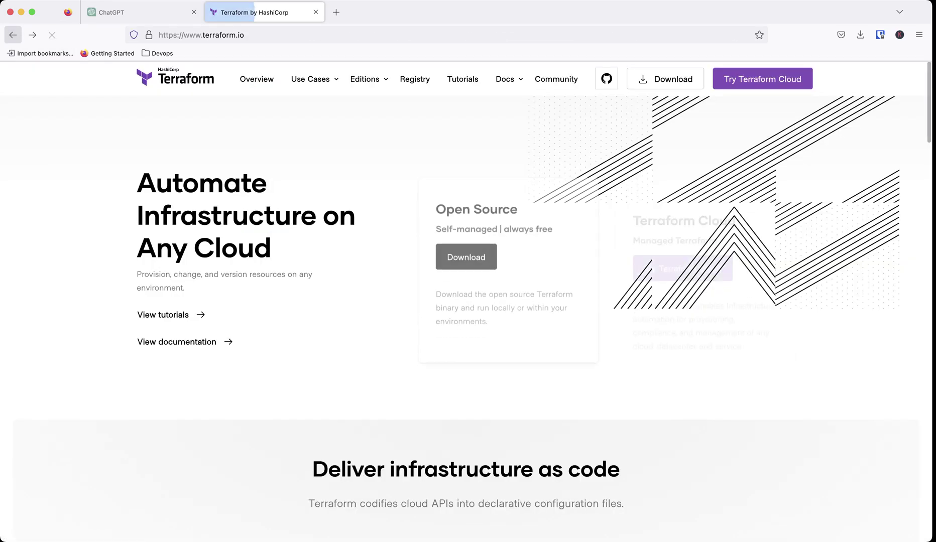
{"action": "left_click", "coordinate": [163, 315]}
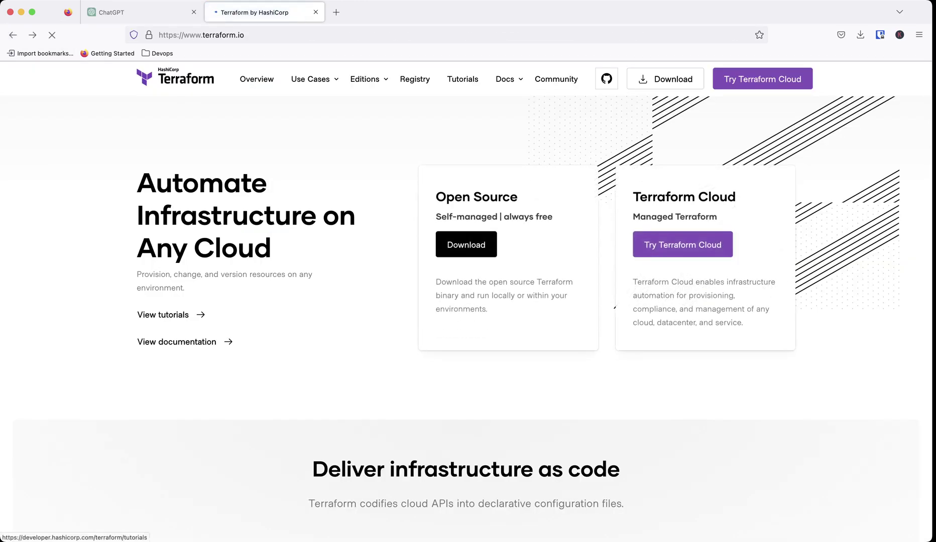
{"action": "scroll", "coordinate": [480, 201], "scroll_direction": "down", "scroll_amount": 5}
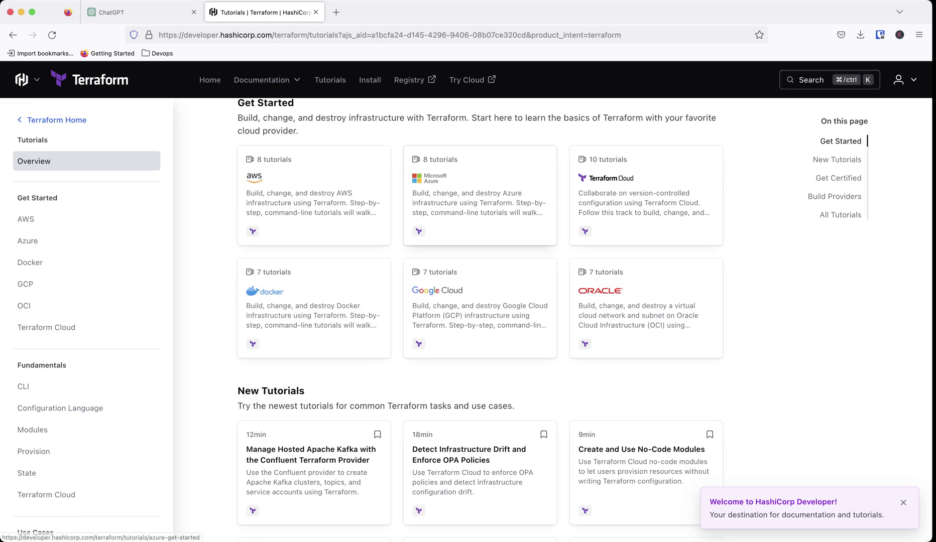
{"action": "left_click", "coordinate": [480, 200]}
{"action": "scroll", "coordinate": [479, 201], "scroll_direction": "down", "scroll_amount": 5}
{"action": "scroll", "coordinate": [480, 200], "scroll_direction": "down", "scroll_amount": 3}
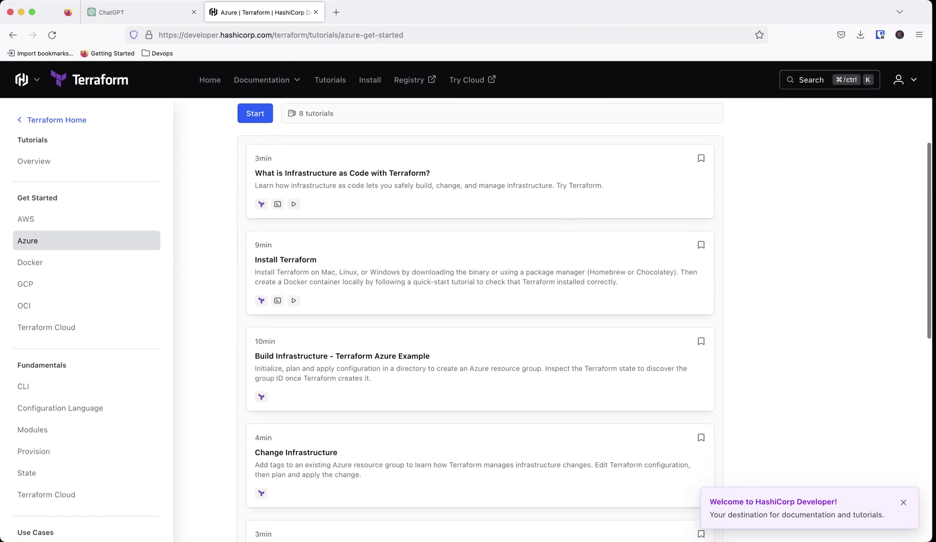
{"action": "scroll", "coordinate": [480, 201], "scroll_direction": "down", "scroll_amount": 6}
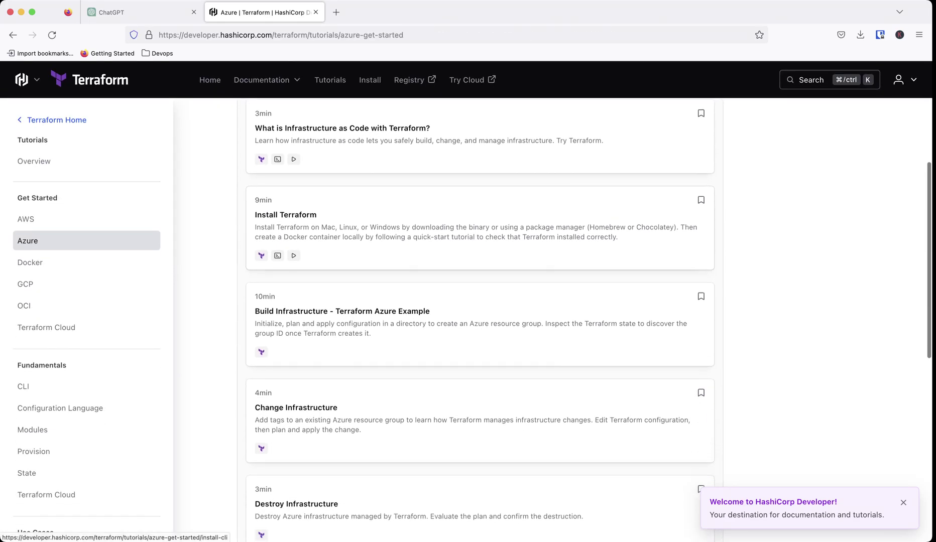
Open and read through the Build Infrastructure Azure tutorial.
{"action": "left_click", "coordinate": [480, 201]}
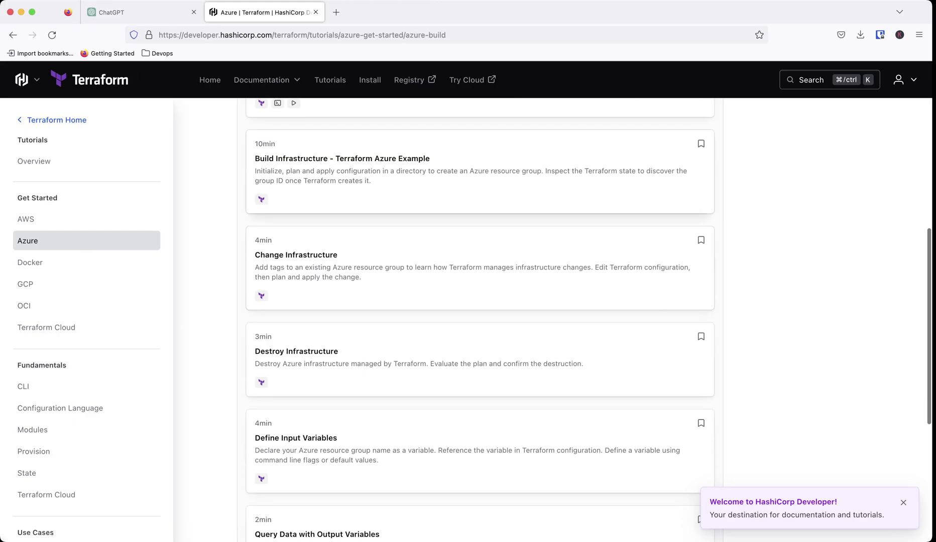
{"action": "scroll", "coordinate": [480, 302], "scroll_direction": "down", "scroll_amount": 10}
{"action": "scroll", "coordinate": [480, 321], "scroll_direction": "down", "scroll_amount": 18}
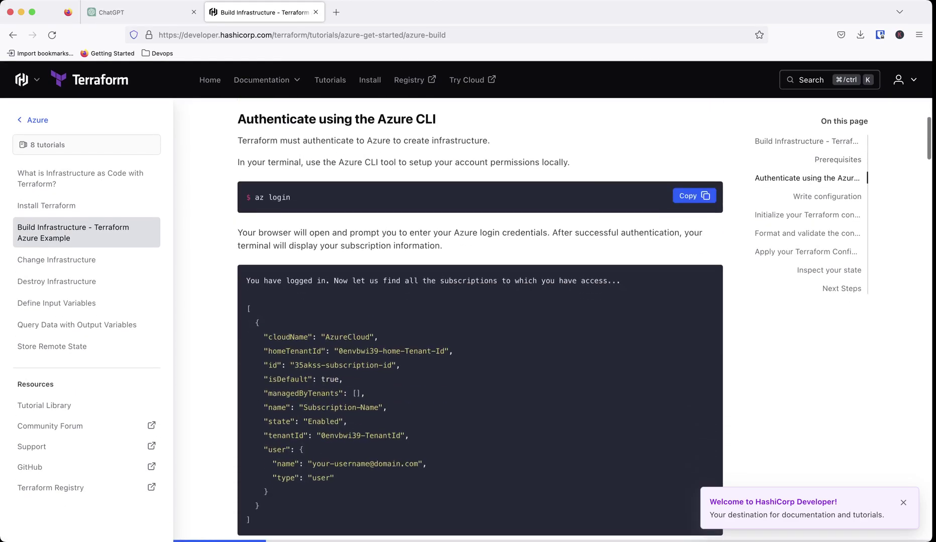
{"action": "scroll", "coordinate": [480, 322], "scroll_direction": "down", "scroll_amount": 12}
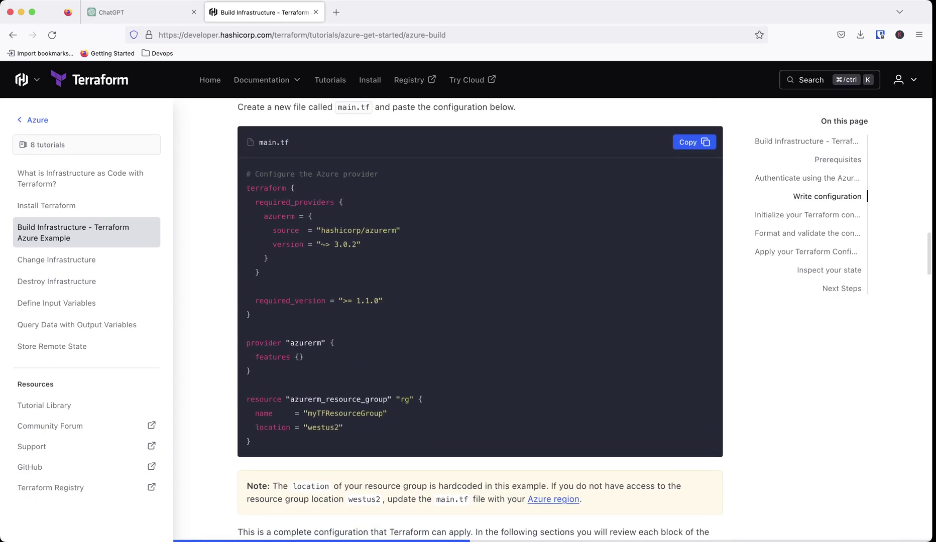
{"action": "scroll", "coordinate": [479, 322], "scroll_direction": "down", "scroll_amount": 20}
{"action": "scroll", "coordinate": [480, 321], "scroll_direction": "down", "scroll_amount": 12}
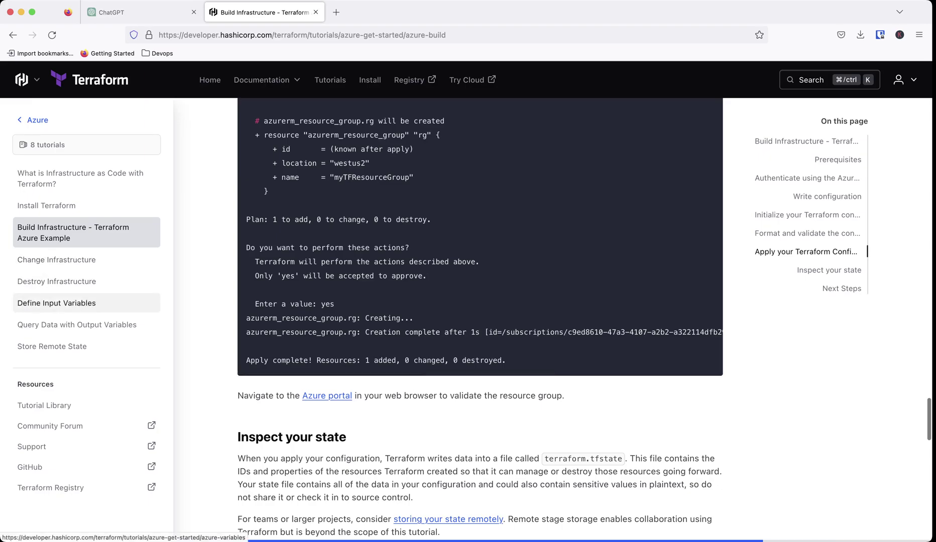
{"action": "scroll", "coordinate": [56, 302], "scroll_direction": "down", "scroll_amount": 2}
Open the Create Infrastructure tutorial from the full tutorial library.
{"action": "left_click", "coordinate": [44, 405]}
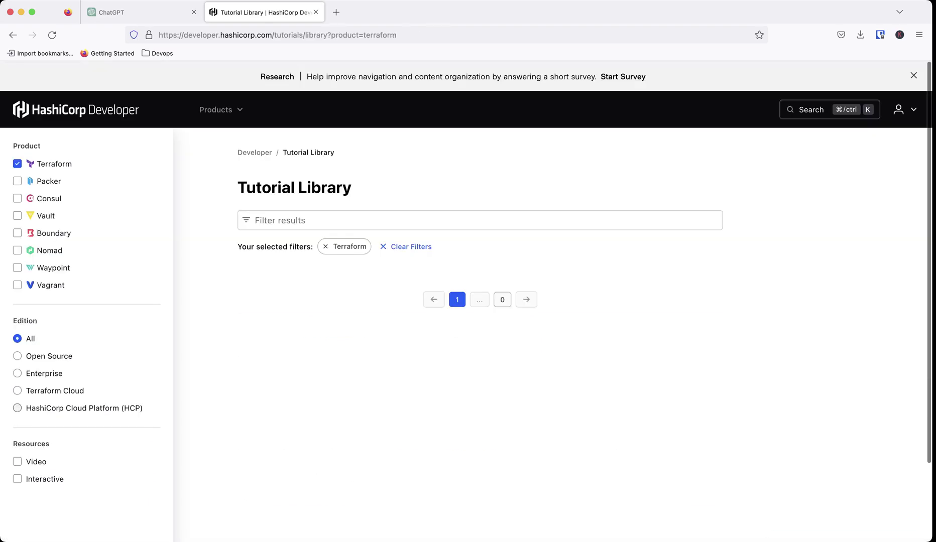
{"action": "scroll", "coordinate": [314, 211], "scroll_direction": "down", "scroll_amount": 3}
{"action": "scroll", "coordinate": [313, 251], "scroll_direction": "down", "scroll_amount": 3}
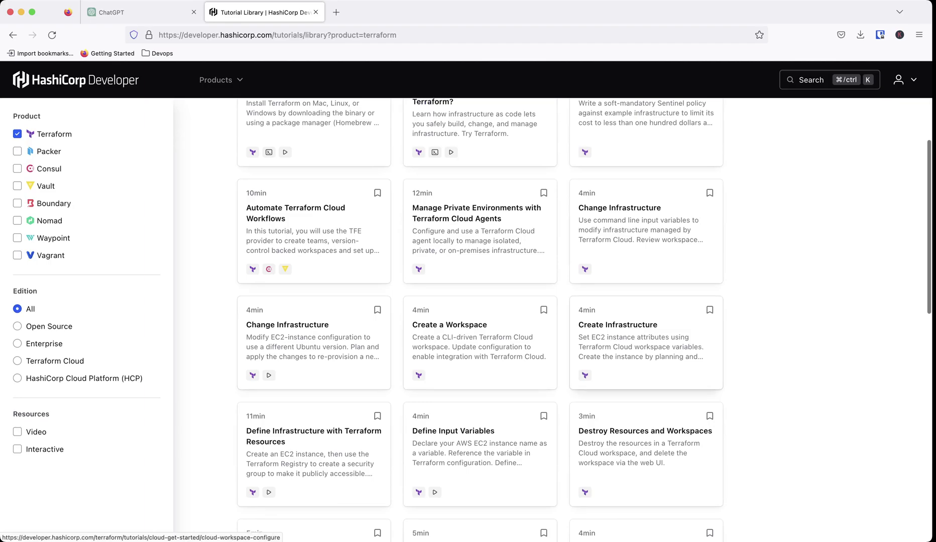
{"action": "left_click", "coordinate": [646, 342]}
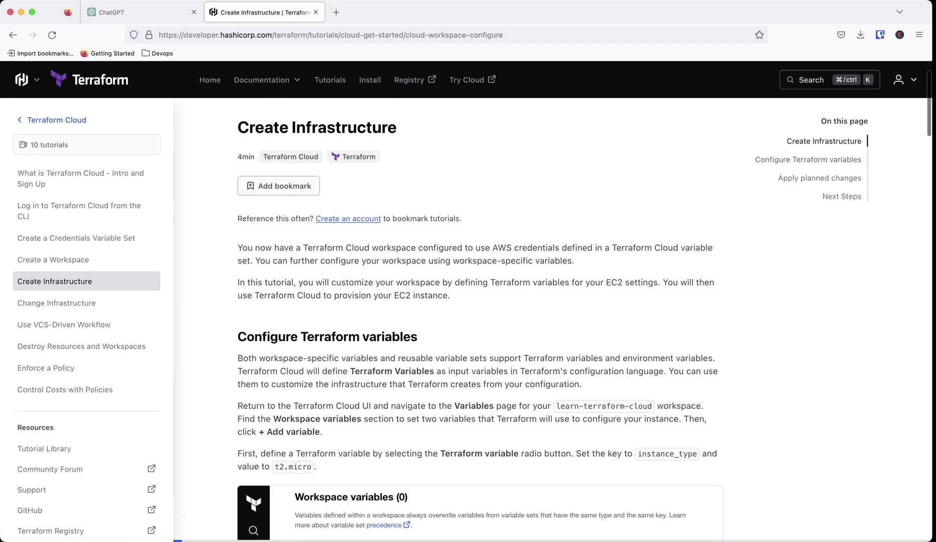
{"action": "scroll", "coordinate": [480, 320], "scroll_direction": "down", "scroll_amount": 20}
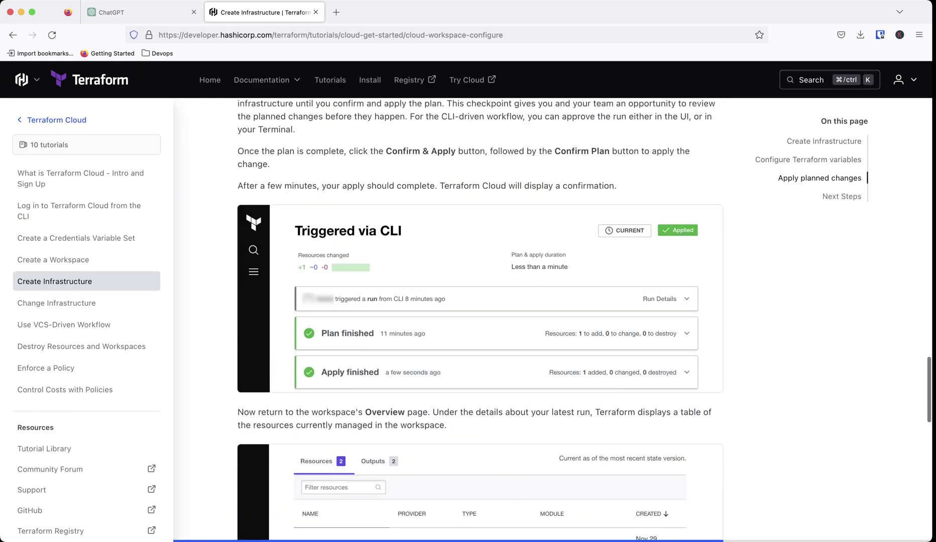
{"action": "scroll", "coordinate": [480, 320], "scroll_direction": "down", "scroll_amount": 15}
{"action": "scroll", "coordinate": [480, 320], "scroll_direction": "up", "scroll_amount": 20}
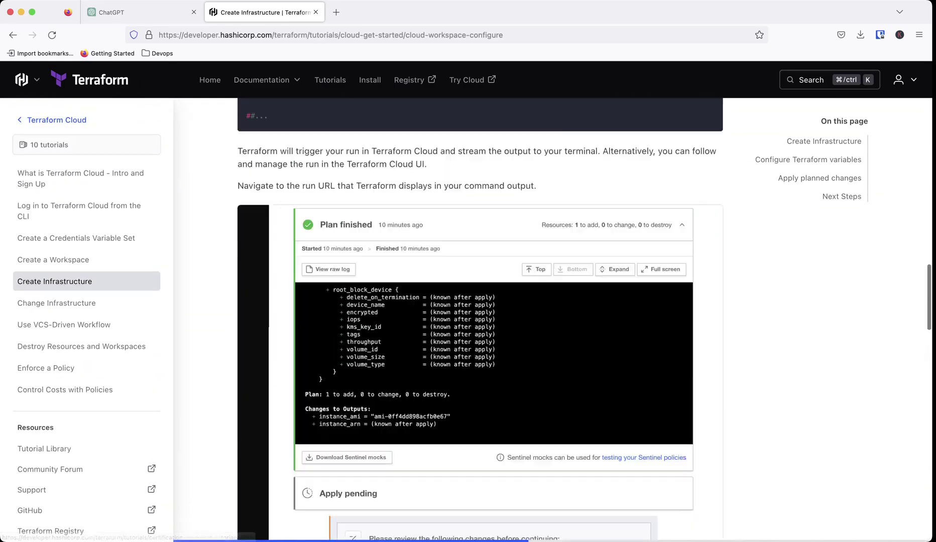
{"action": "scroll", "coordinate": [480, 320], "scroll_direction": "up", "scroll_amount": 20}
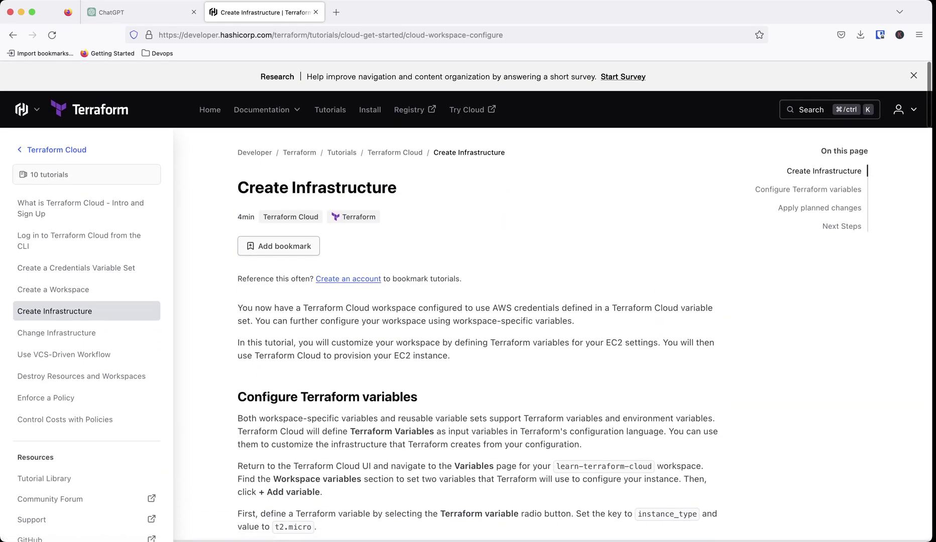
Go back through the tutorials to the Terraform developer home page.
{"action": "left_click", "coordinate": [13, 34]}
{"action": "left_click", "coordinate": [13, 34]}
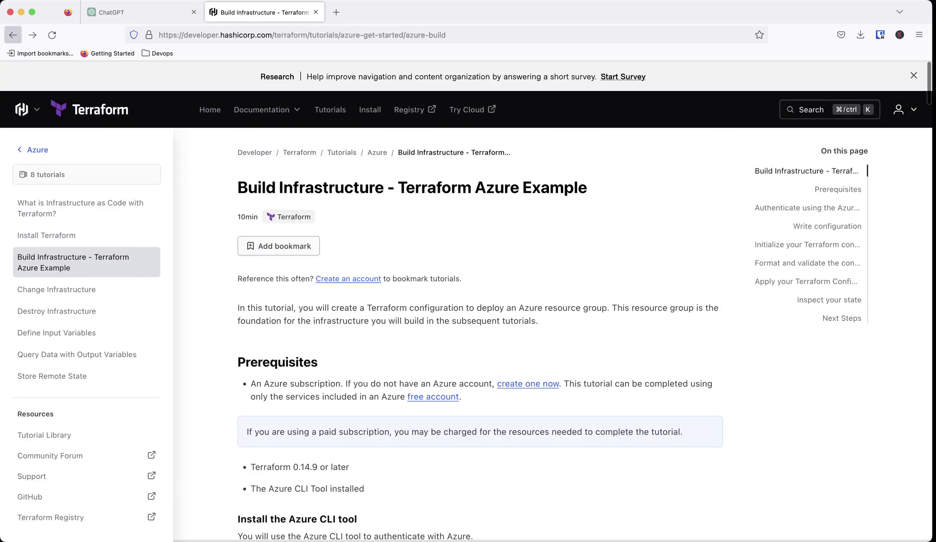
{"action": "left_click", "coordinate": [13, 35]}
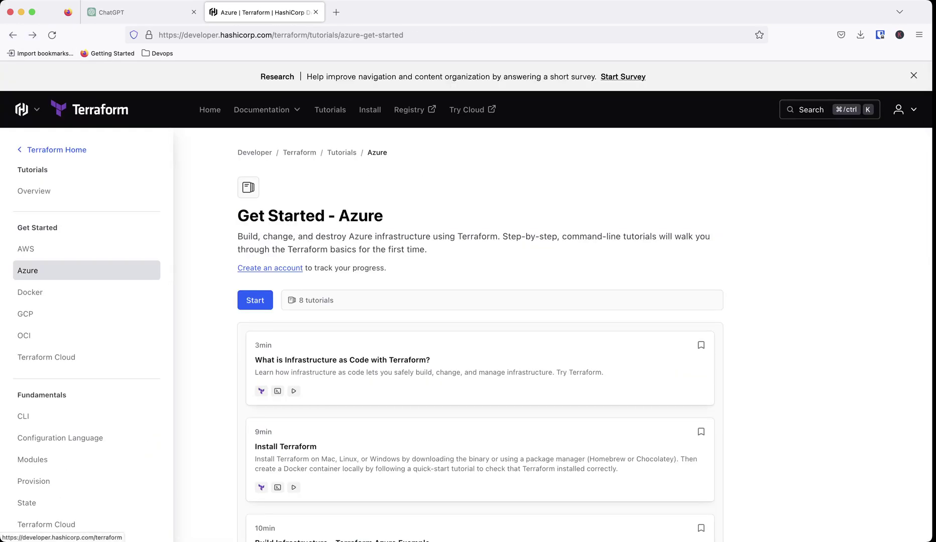
{"action": "left_click", "coordinate": [56, 149]}
Load terraform.io and open the azurerm provider documentation in the Registry.
{"action": "key", "text": "super+l"}
{"action": "type", "text": "ter"}
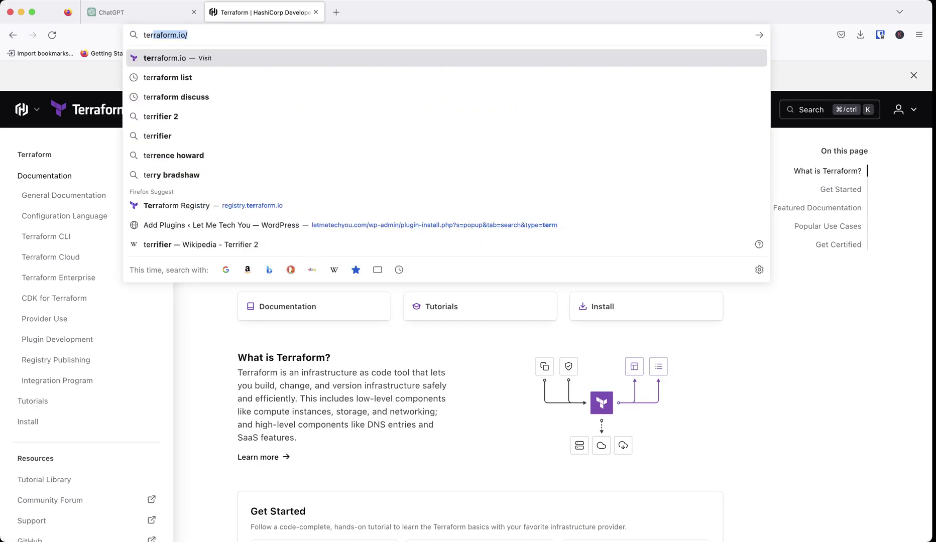
{"action": "key", "text": "Return"}
{"action": "left_click", "coordinate": [412, 79]}
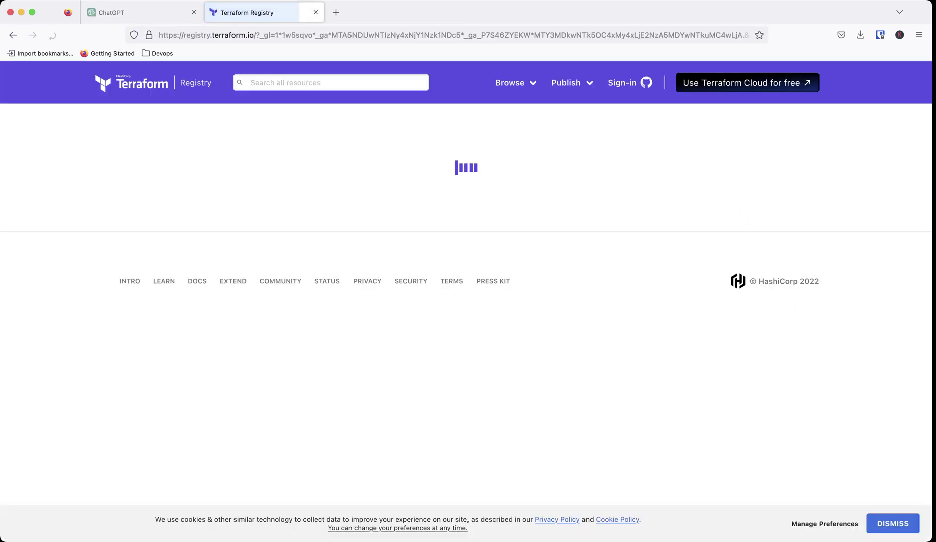
{"action": "left_click", "coordinate": [292, 264]}
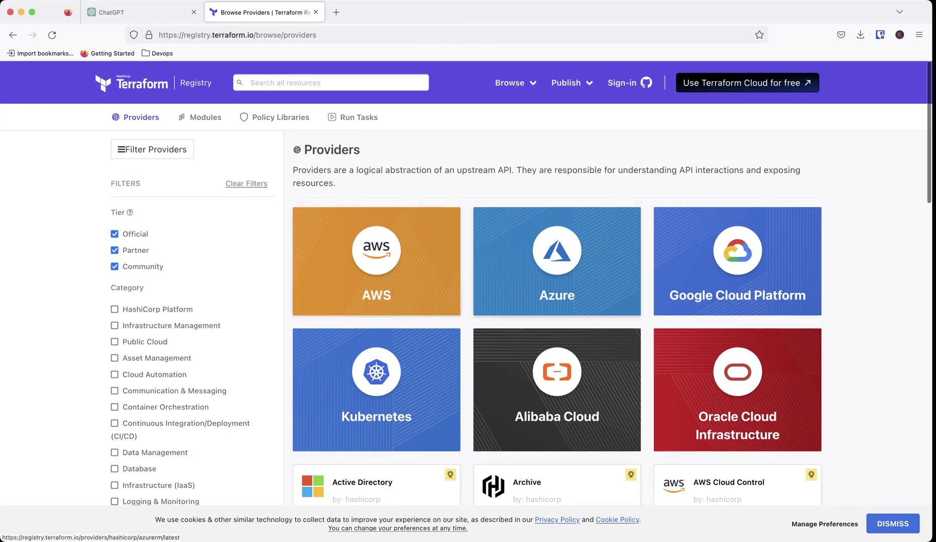
{"action": "left_click", "coordinate": [557, 272]}
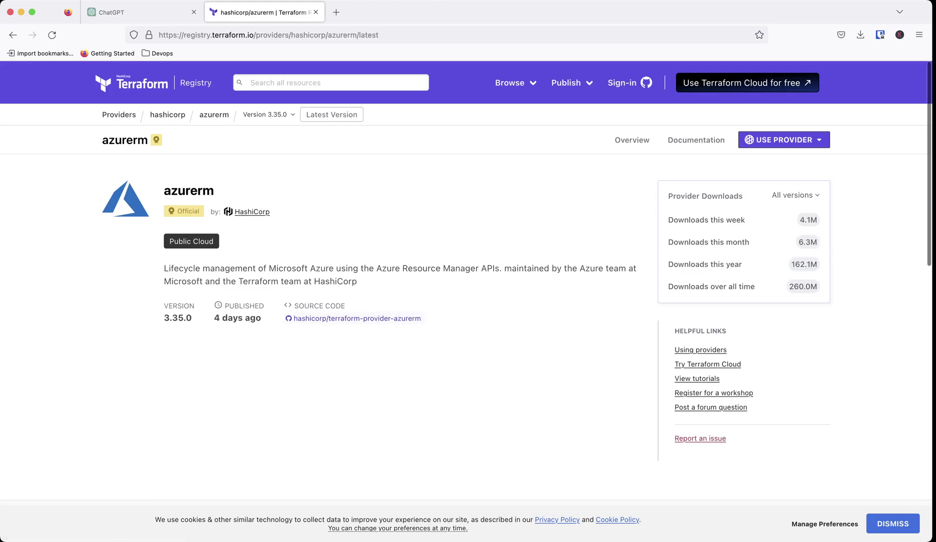
{"action": "left_click", "coordinate": [696, 139]}
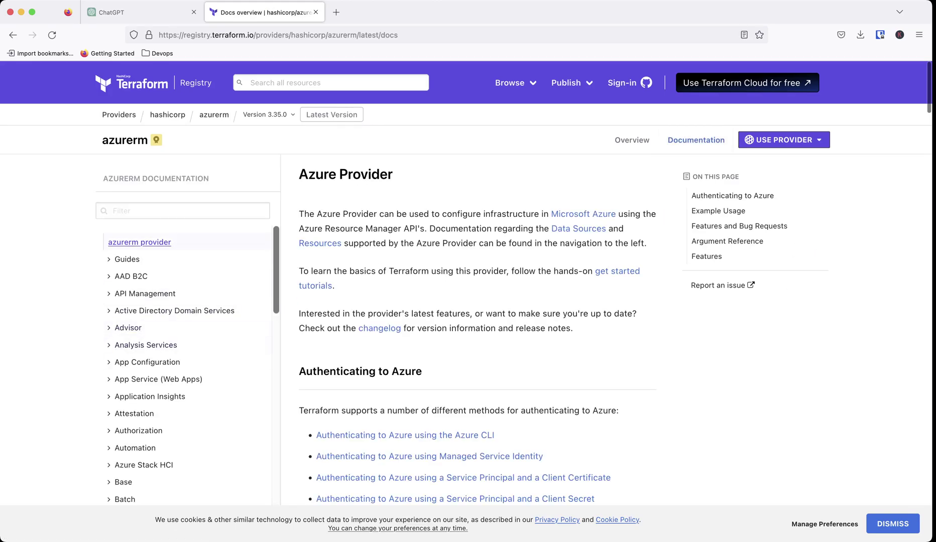
Filter the azurerm documentation sidebar for 'virtual machine'.
{"action": "left_click", "coordinate": [183, 210]}
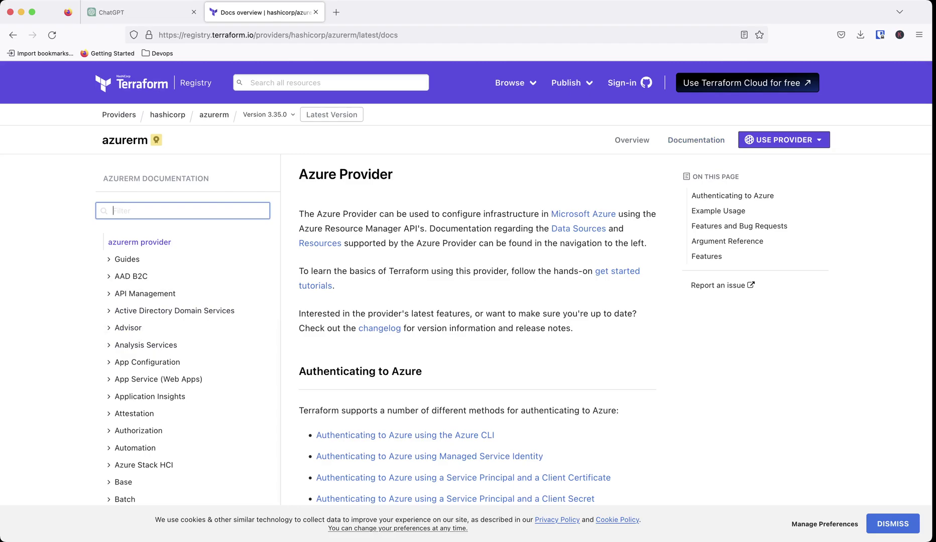
{"action": "type", "text": "virtua"}
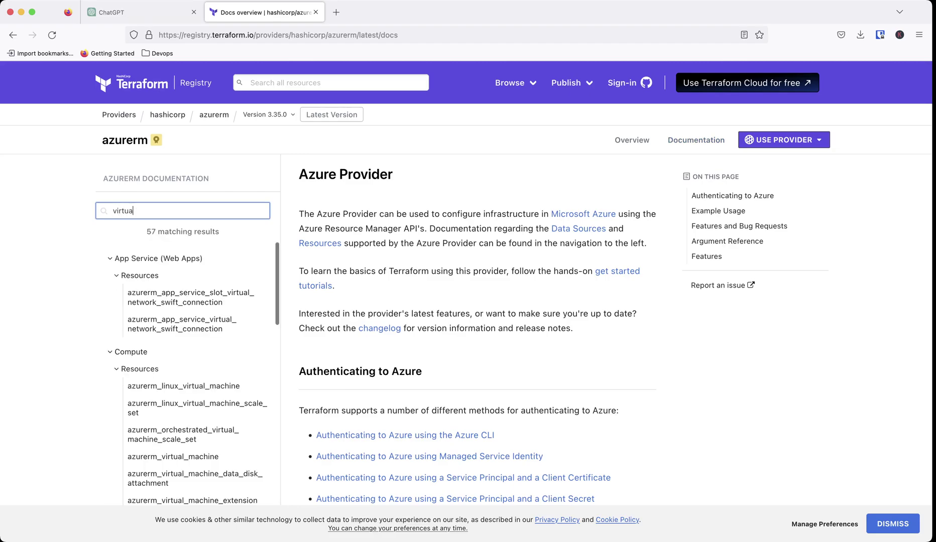
{"action": "type", "text": "l machine"}
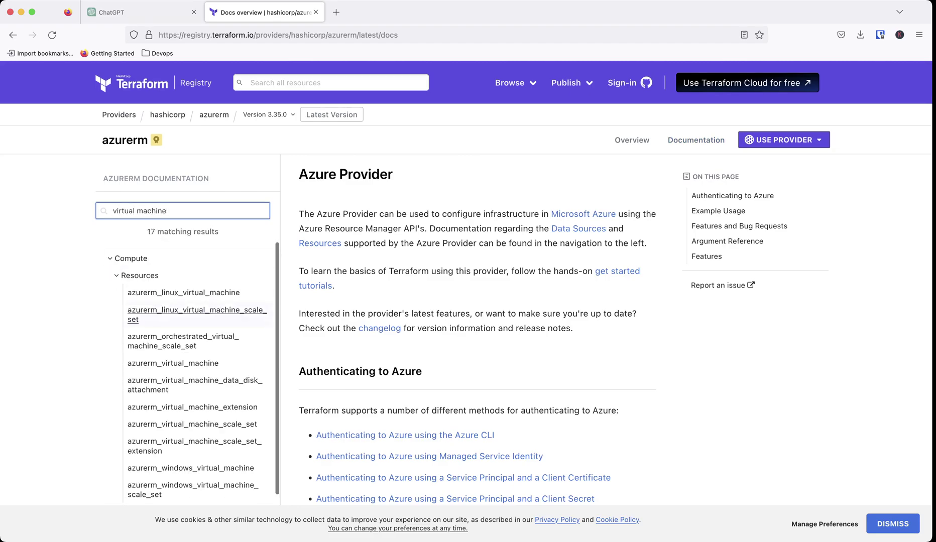
{"action": "scroll", "coordinate": [192, 352], "scroll_direction": "down", "scroll_amount": 2}
Open the azurerm_virtual_machine resource page and find its Example Usage.
{"action": "left_click", "coordinate": [174, 312]}
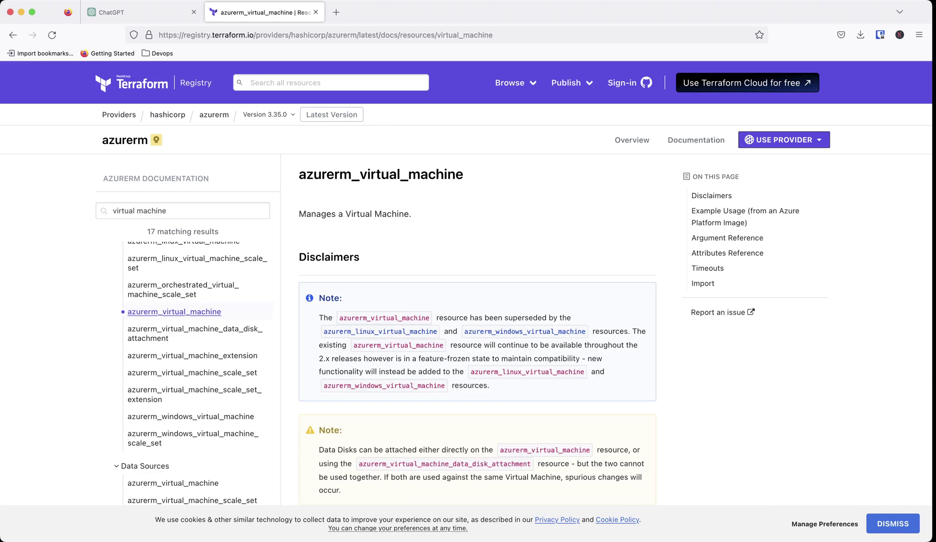
{"action": "scroll", "coordinate": [477, 281], "scroll_direction": "down", "scroll_amount": 10}
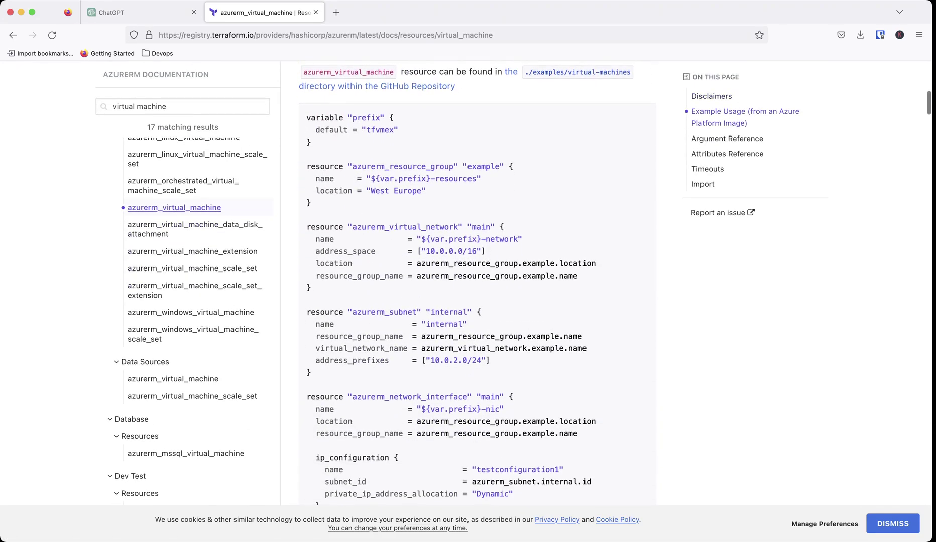
{"action": "scroll", "coordinate": [477, 282], "scroll_direction": "up", "scroll_amount": 3}
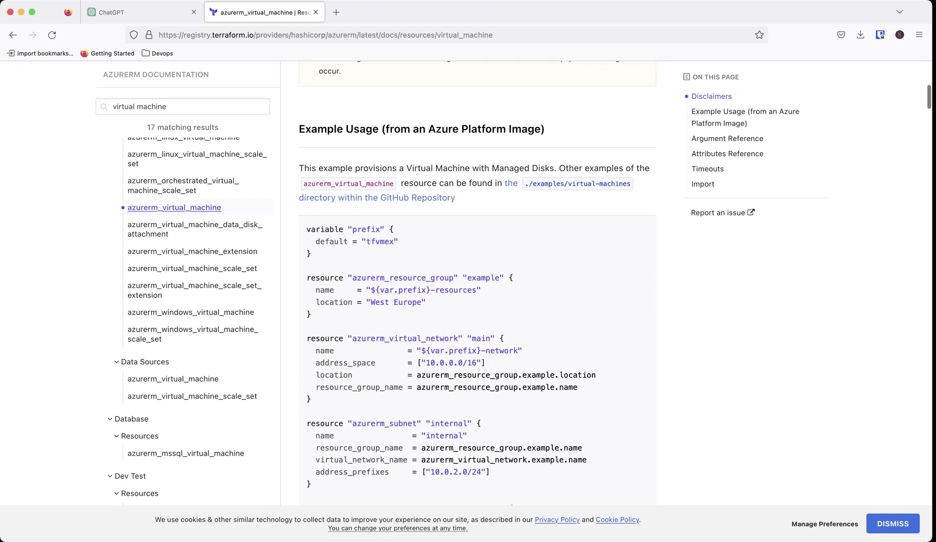
{"action": "scroll", "coordinate": [477, 281], "scroll_direction": "down", "scroll_amount": 12}
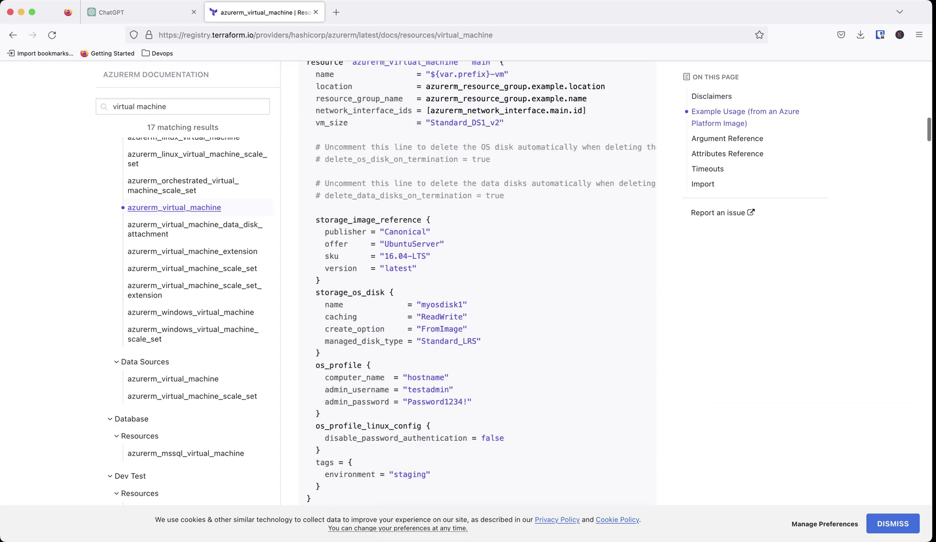
{"action": "scroll", "coordinate": [477, 281], "scroll_direction": "down", "scroll_amount": 4}
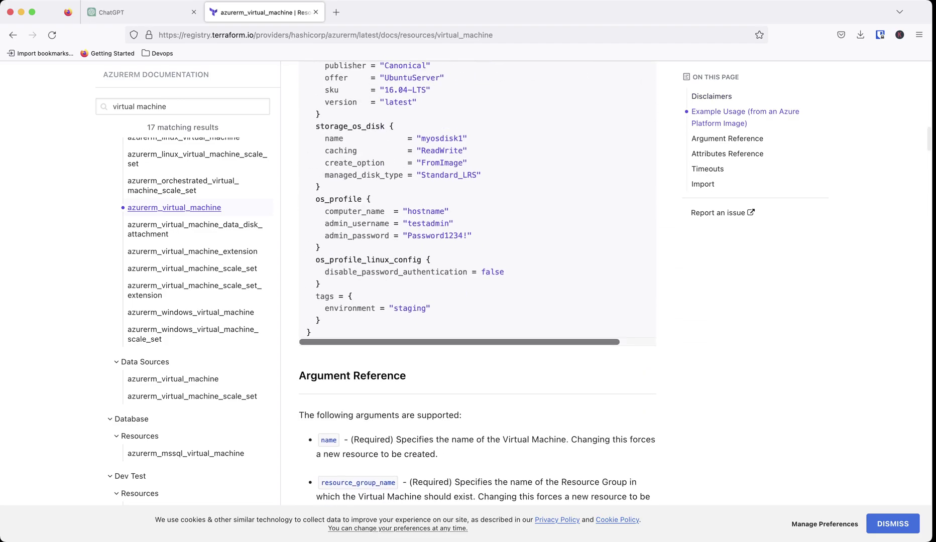
{"action": "scroll", "coordinate": [477, 281], "scroll_direction": "up", "scroll_amount": 1}
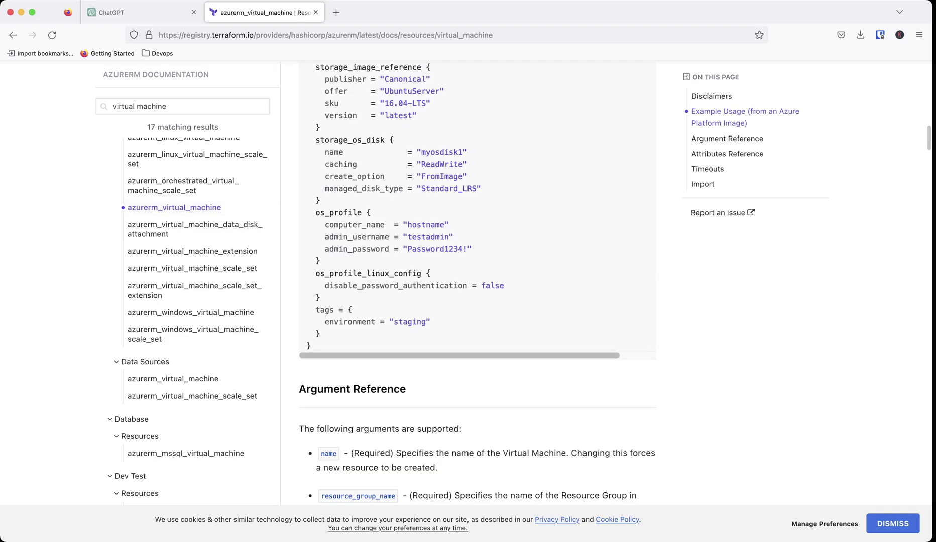
Select the azurerm_virtual_machine example code and switch to the ChatGPT tab.
{"action": "left_click_drag", "start_coordinate": [315, 332], "coordinate": [361, 62]}
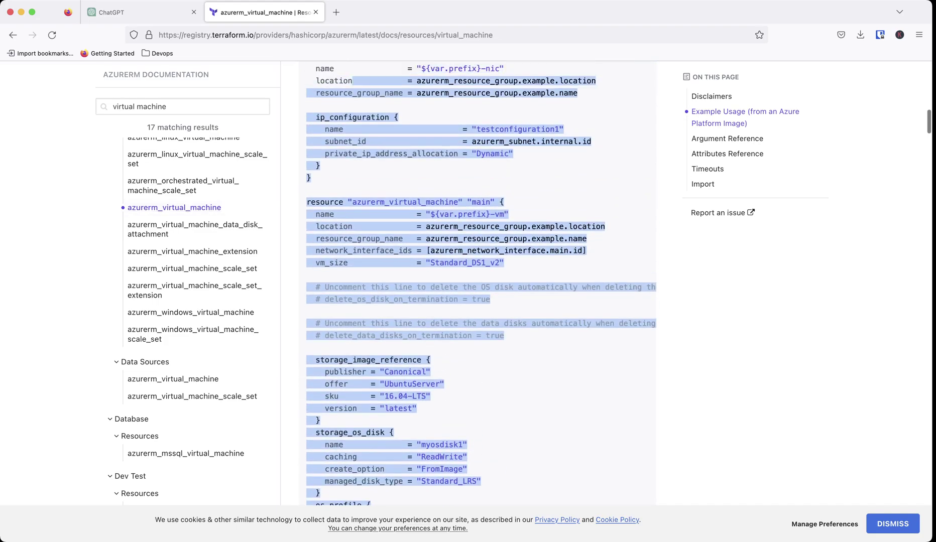
{"action": "left_click_drag", "start_coordinate": [353, 81], "coordinate": [307, 104]}
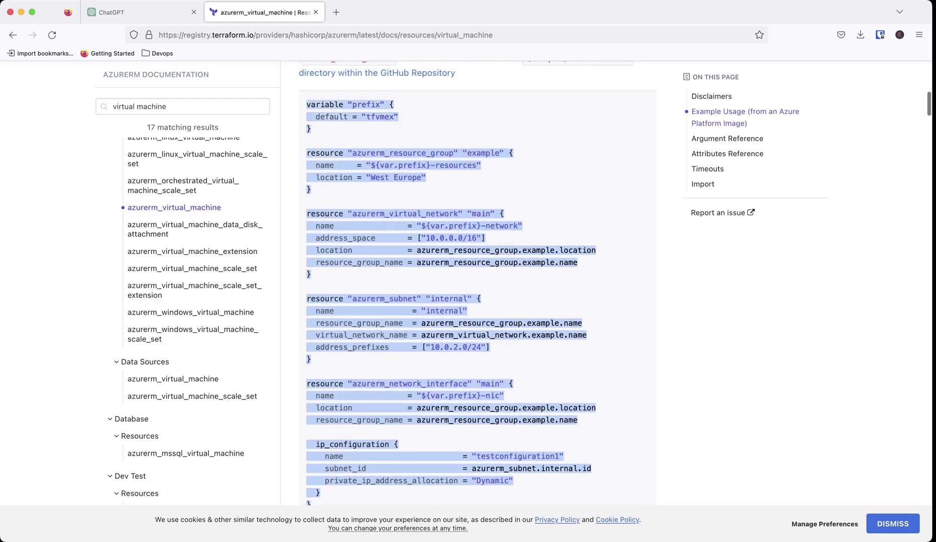
{"action": "scroll", "coordinate": [477, 281], "scroll_direction": "up", "scroll_amount": 2}
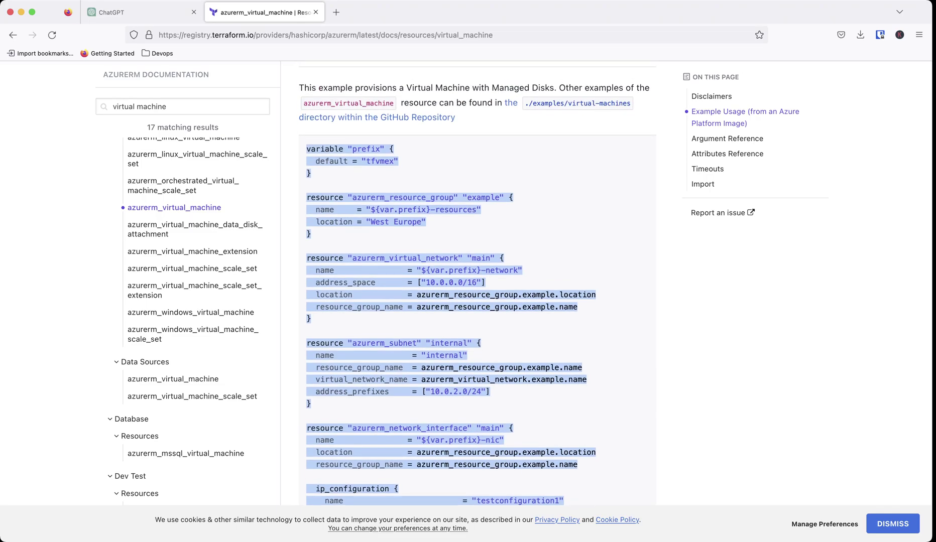
{"action": "left_click", "coordinate": [141, 12]}
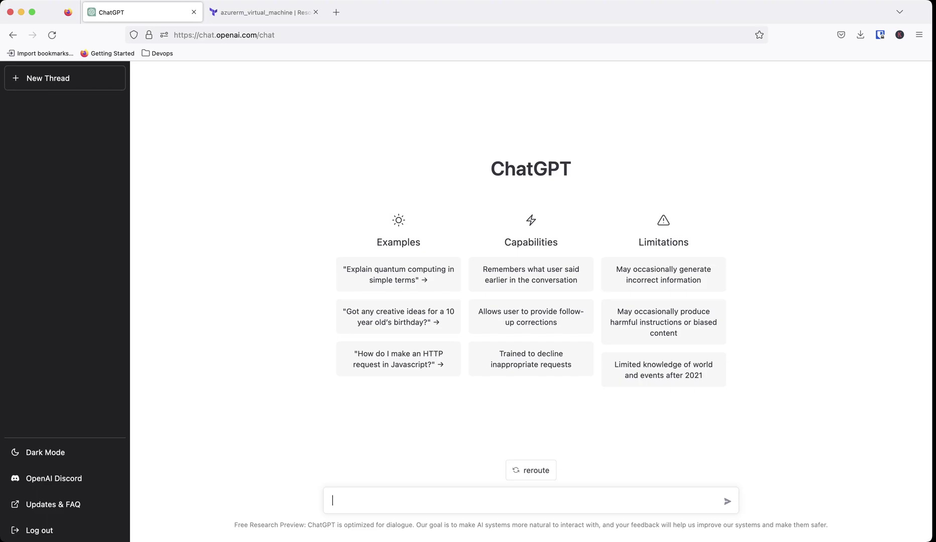
Ask ChatGPT 'What does this terraform script do:' with the copied azurerm VM example pasted in.
{"action": "type", "text": "Hey"}
{"action": "key", "text": "BackSpace"}
{"action": "key", "text": "BackSpace"}
{"action": "key", "text": "BackSpace"}
{"action": "type", "text": "What does this terraform"}
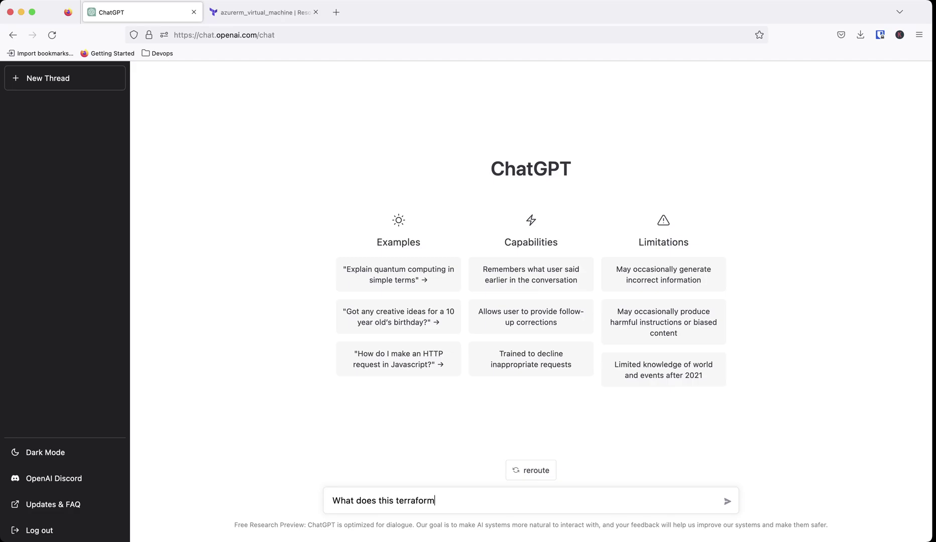
{"action": "type", "text": " script do"}
{"action": "key", "text": "BackSpace"}
{"action": "type", "text": "o"}
{"action": "type", "text": ":"}
{"action": "key", "text": "super+v"}
{"action": "scroll", "coordinate": [531, 452], "scroll_direction": "up", "scroll_amount": 15}
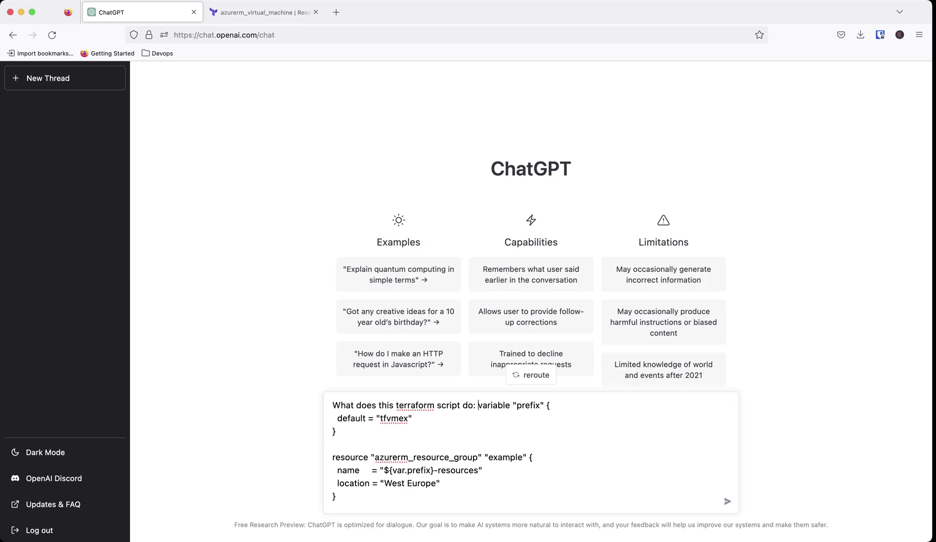
{"action": "key", "text": "Return"}
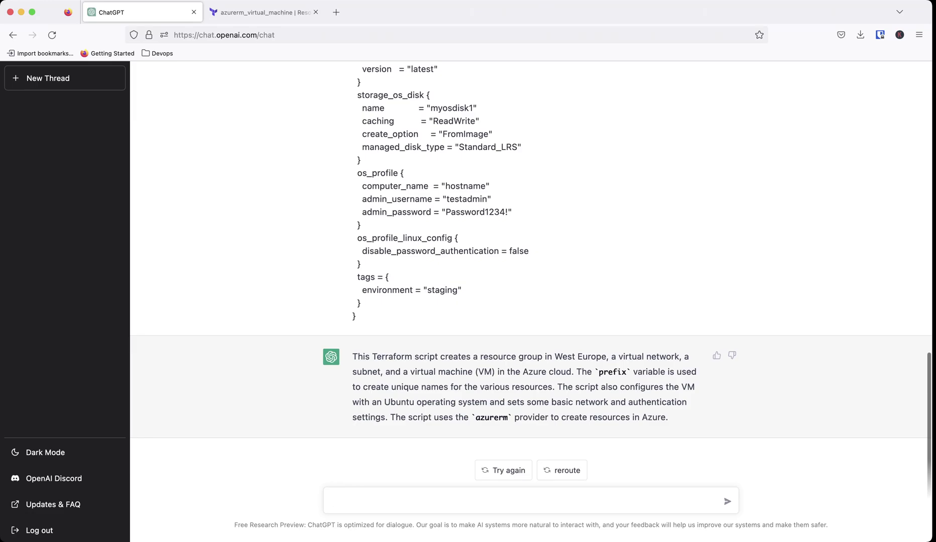
Highlight azurerm_resource_group, example and West Europe in the sent script.
{"action": "scroll", "coordinate": [530, 275], "scroll_direction": "up", "scroll_amount": 15}
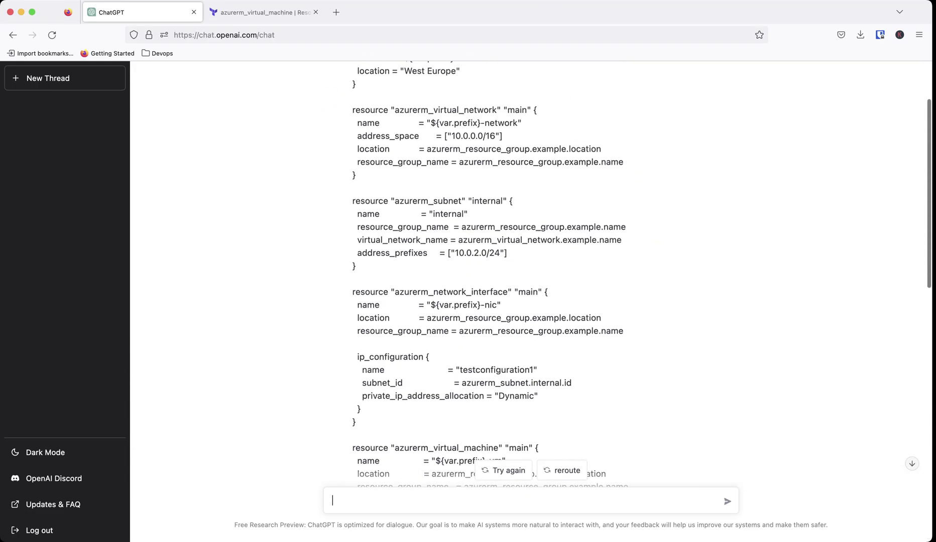
{"action": "scroll", "coordinate": [530, 275], "scroll_direction": "up", "scroll_amount": 5}
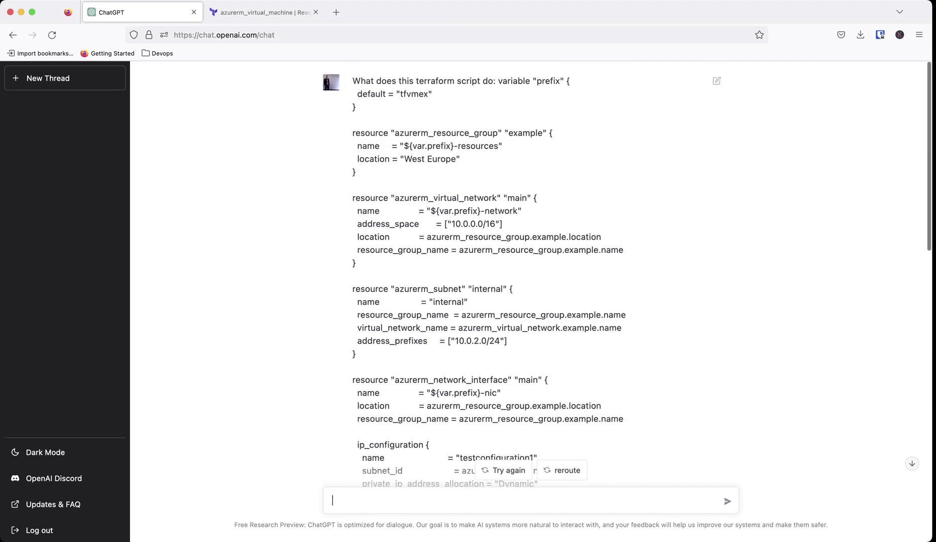
{"action": "left_click_drag", "start_coordinate": [395, 132], "coordinate": [499, 132]}
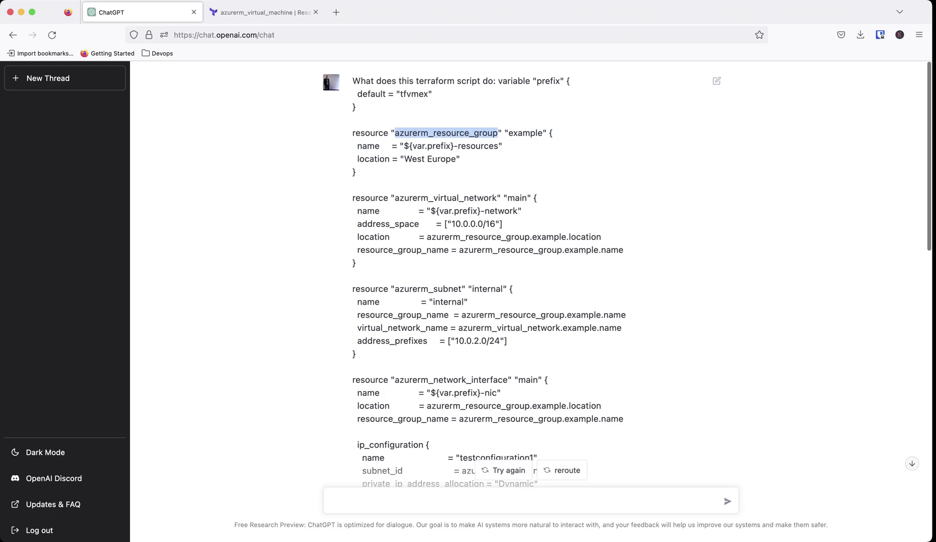
{"action": "double_click", "coordinate": [525, 133]}
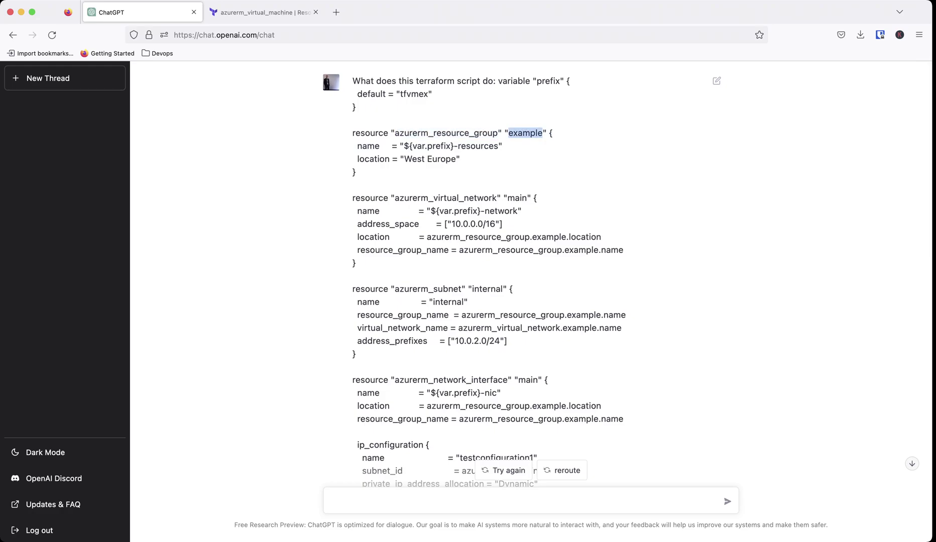
{"action": "left_click_drag", "start_coordinate": [404, 159], "coordinate": [456, 158]}
{"action": "left_click", "coordinate": [456, 159]}
Review the explanation and highlight the script's virtual machine resource header.
{"action": "scroll", "coordinate": [531, 246], "scroll_direction": "down", "scroll_amount": 15}
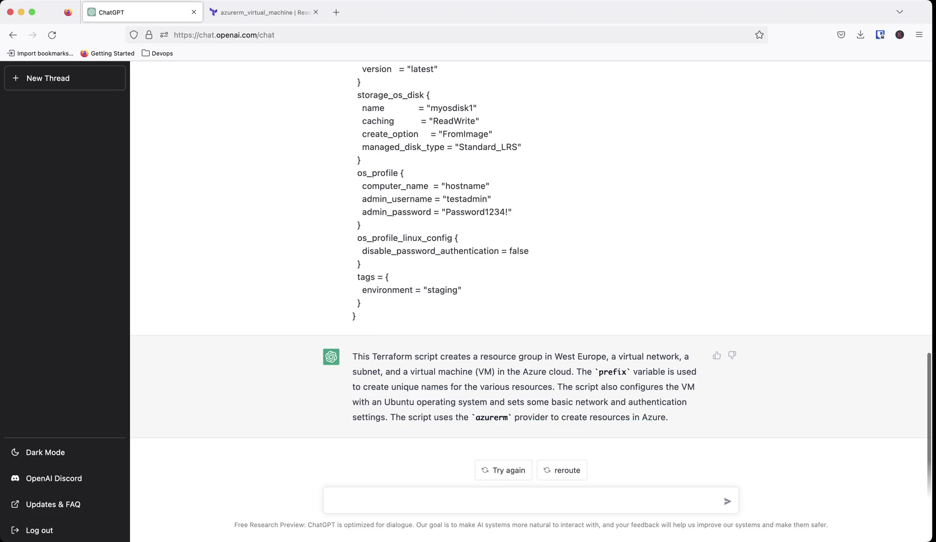
{"action": "scroll", "coordinate": [531, 272], "scroll_direction": "up", "scroll_amount": 20}
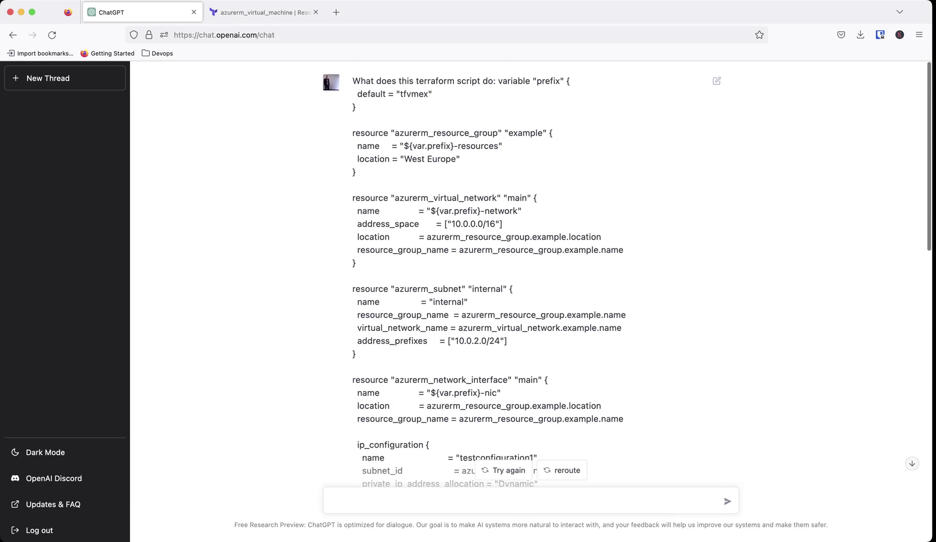
{"action": "scroll", "coordinate": [531, 271], "scroll_direction": "down", "scroll_amount": 20}
{"action": "scroll", "coordinate": [531, 271], "scroll_direction": "up", "scroll_amount": 15}
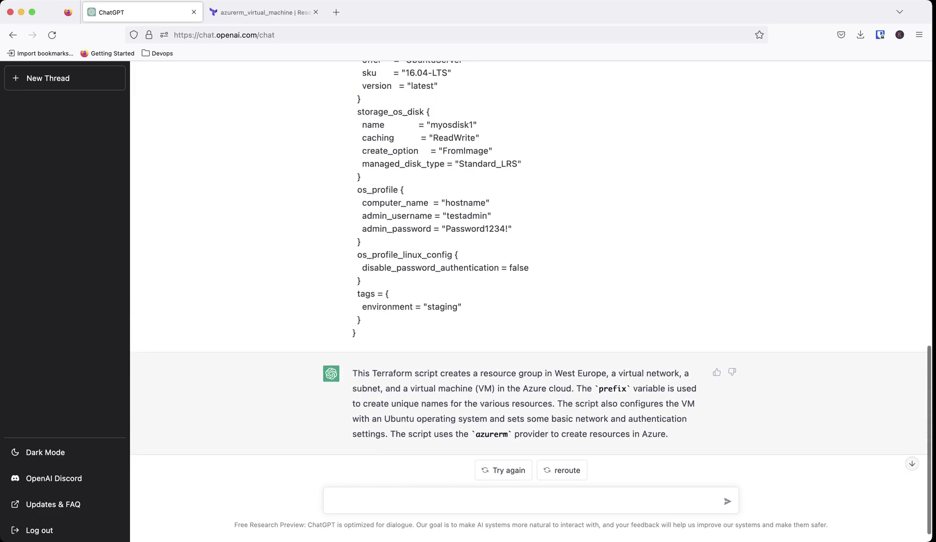
{"action": "scroll", "coordinate": [531, 271], "scroll_direction": "down", "scroll_amount": 5}
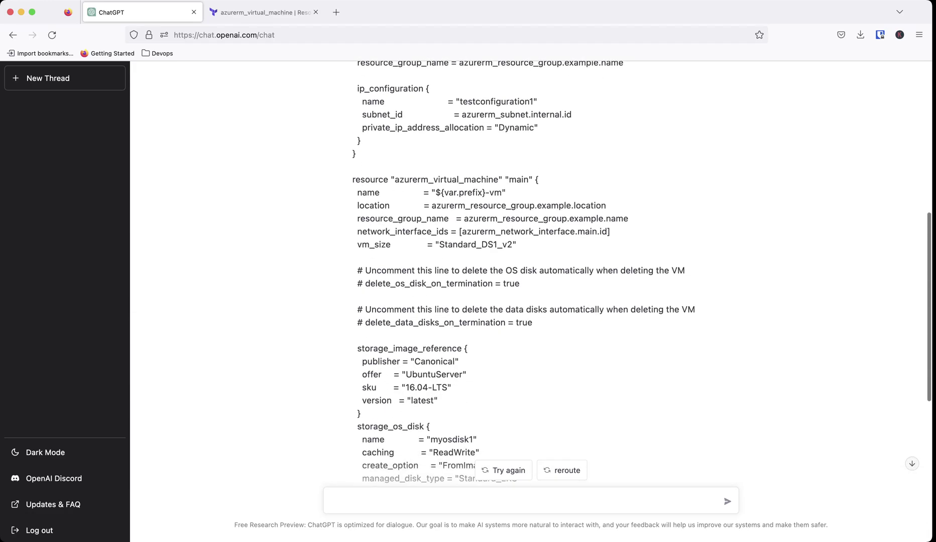
{"action": "left_click_drag", "start_coordinate": [410, 179], "coordinate": [435, 192]}
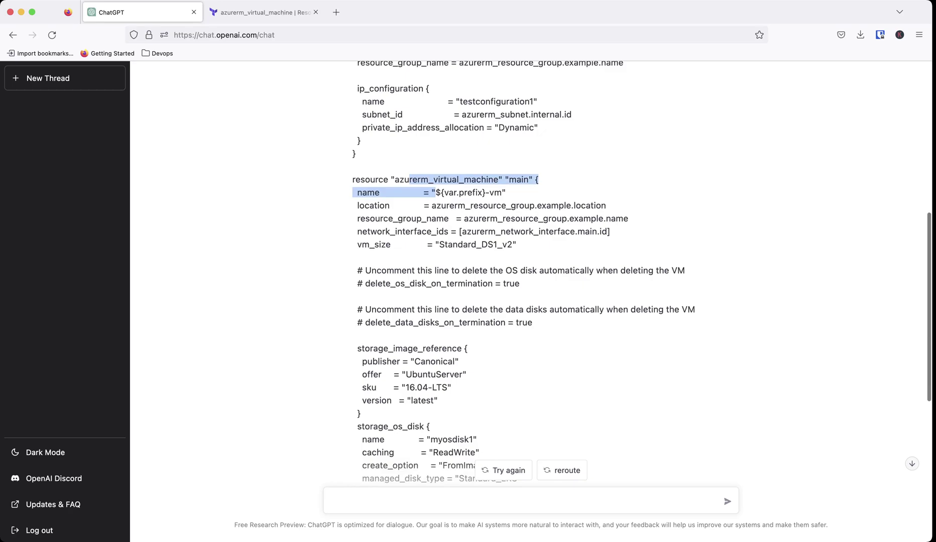
{"action": "scroll", "coordinate": [530, 250], "scroll_direction": "down", "scroll_amount": 12}
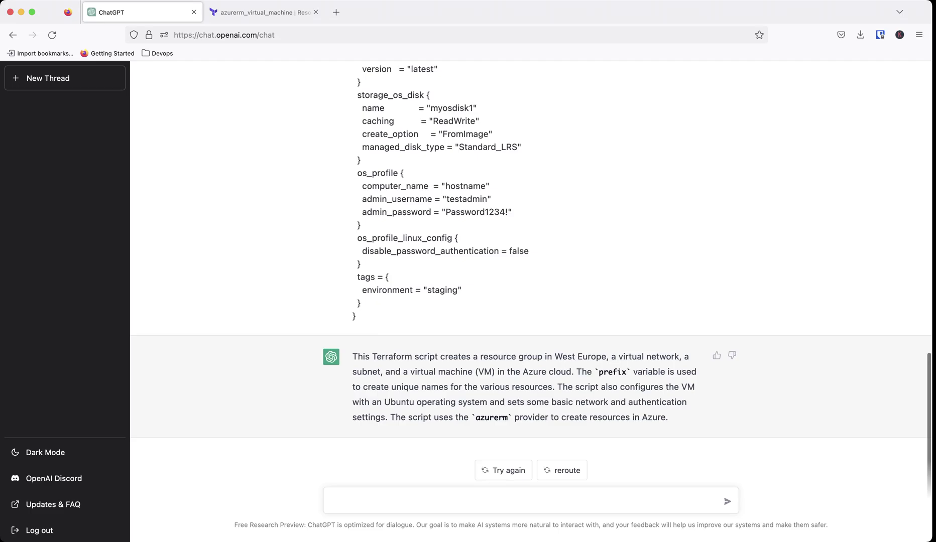
{"action": "scroll", "coordinate": [531, 276], "scroll_direction": "up", "scroll_amount": 20}
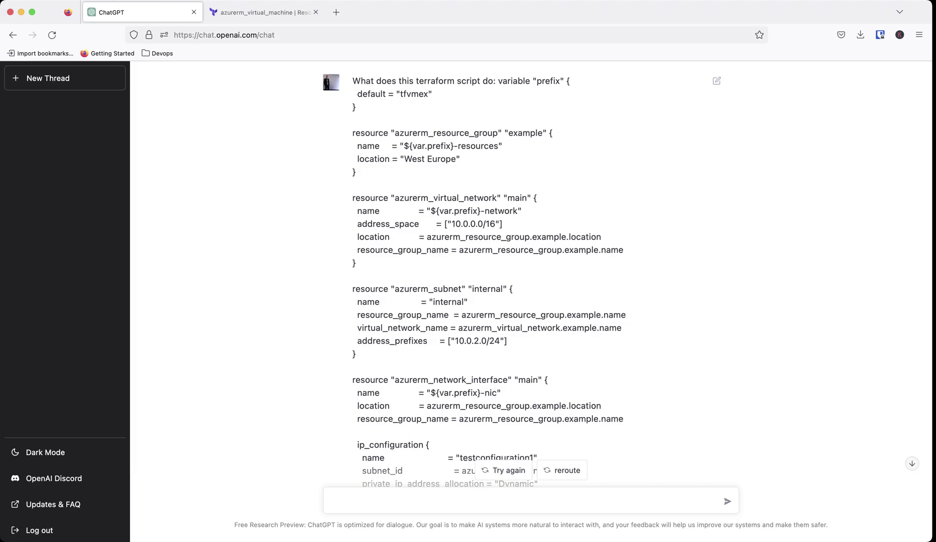
{"action": "scroll", "coordinate": [531, 276], "scroll_direction": "down", "scroll_amount": 3}
{"action": "scroll", "coordinate": [531, 248], "scroll_direction": "down", "scroll_amount": 10}
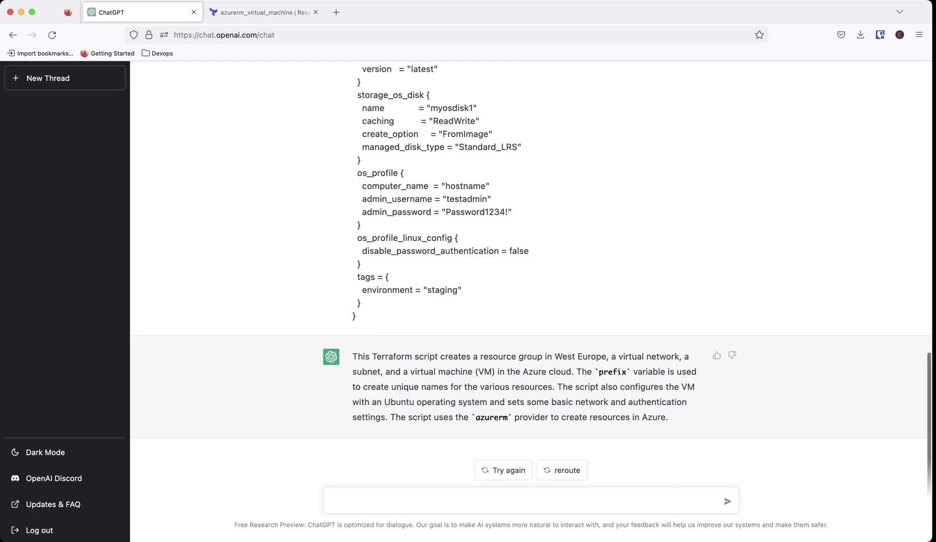
{"action": "scroll", "coordinate": [531, 275], "scroll_direction": "up", "scroll_amount": 7}
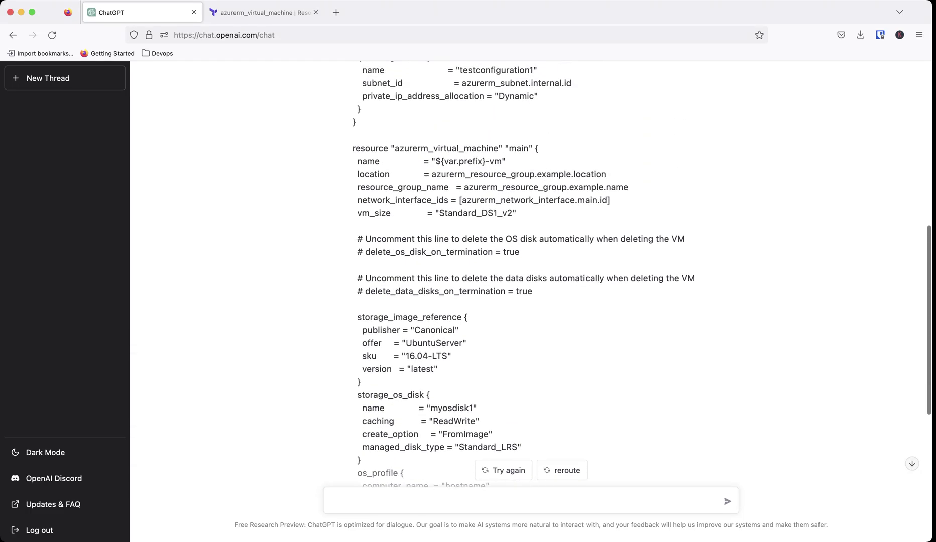
{"action": "scroll", "coordinate": [531, 275], "scroll_direction": "down", "scroll_amount": 5}
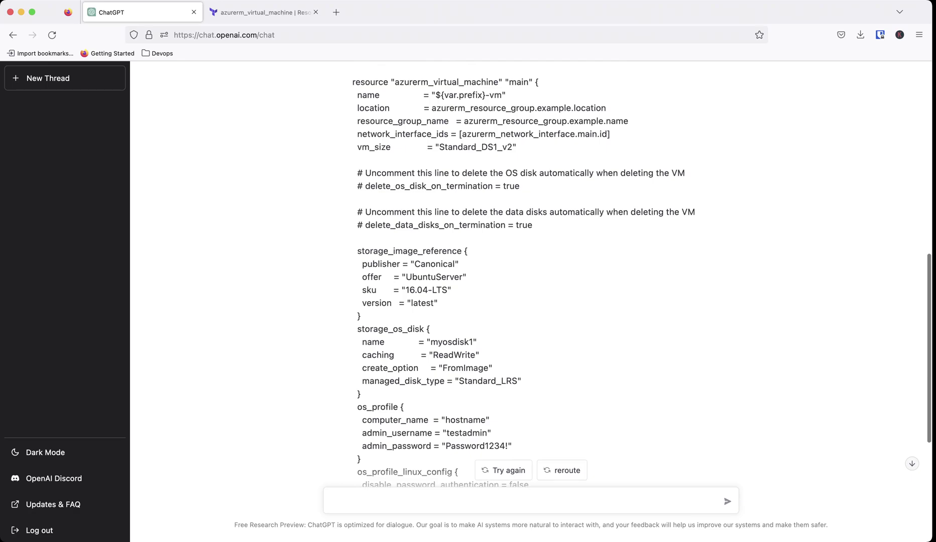
{"action": "scroll", "coordinate": [531, 275], "scroll_direction": "down", "scroll_amount": 5}
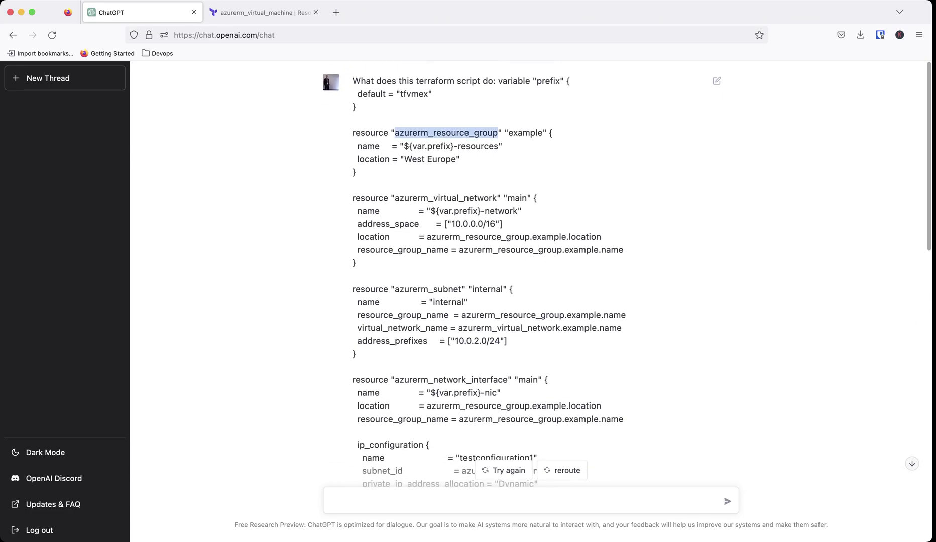
{"action": "left_click_drag", "start_coordinate": [400, 133], "coordinate": [428, 133]}
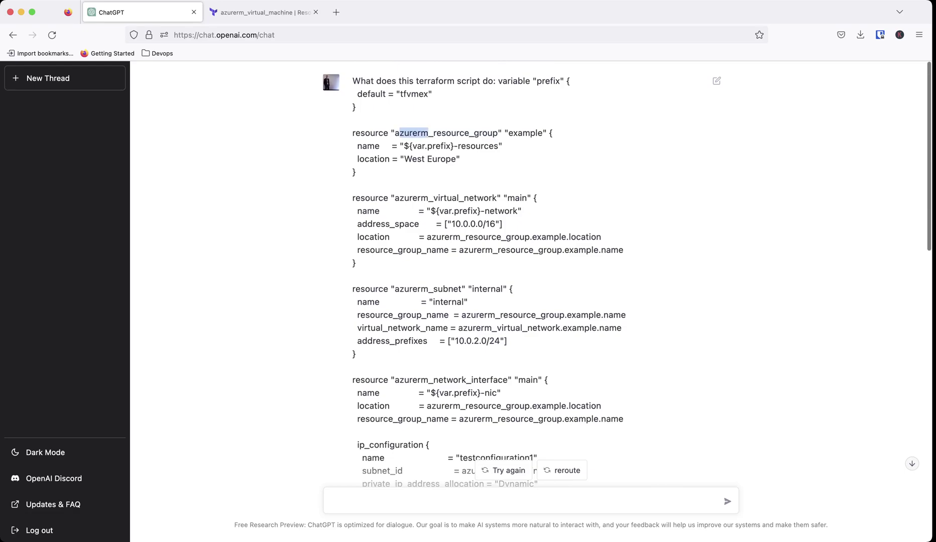
{"action": "scroll", "coordinate": [530, 250], "scroll_direction": "down", "scroll_amount": 15}
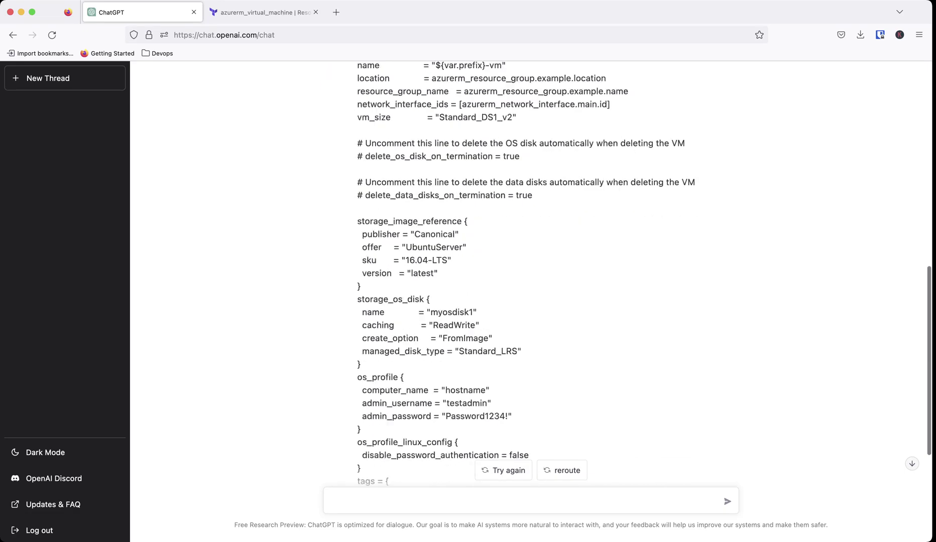
{"action": "scroll", "coordinate": [531, 263], "scroll_direction": "up", "scroll_amount": 8}
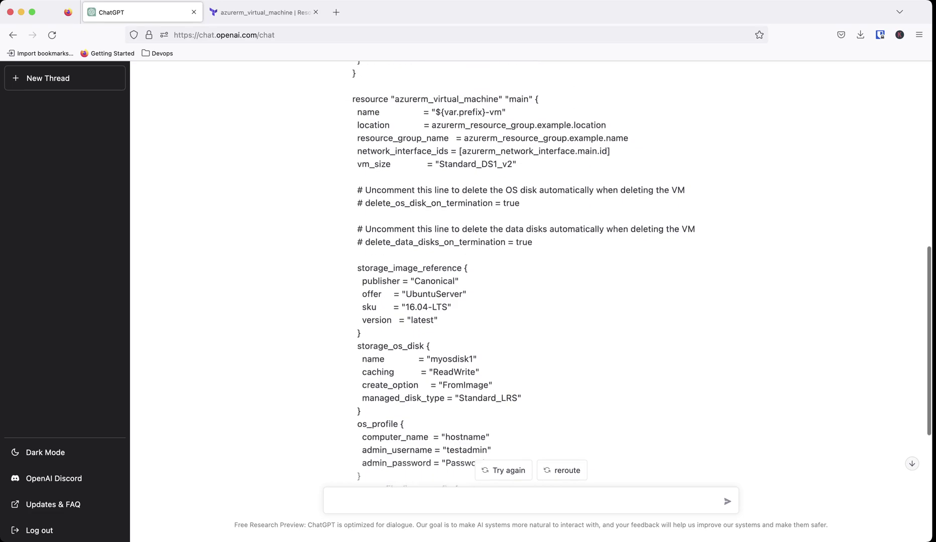
{"action": "scroll", "coordinate": [530, 264], "scroll_direction": "up", "scroll_amount": 7}
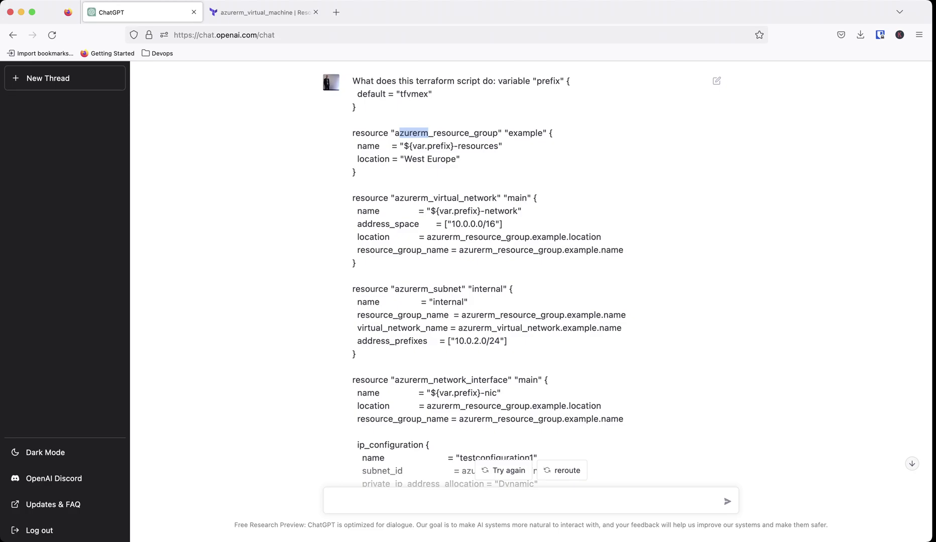
{"action": "scroll", "coordinate": [531, 271], "scroll_direction": "down", "scroll_amount": 15}
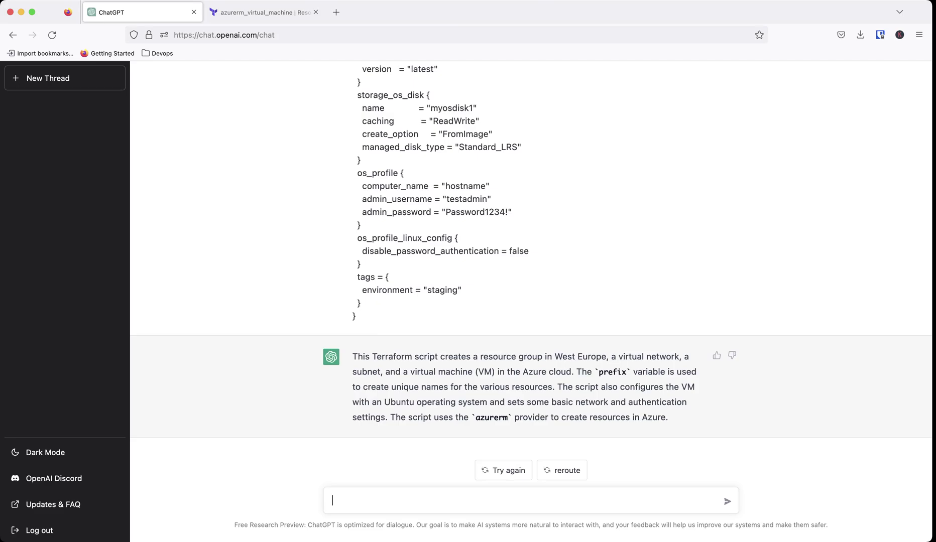
{"action": "scroll", "coordinate": [531, 300], "scroll_direction": "up", "scroll_amount": 1}
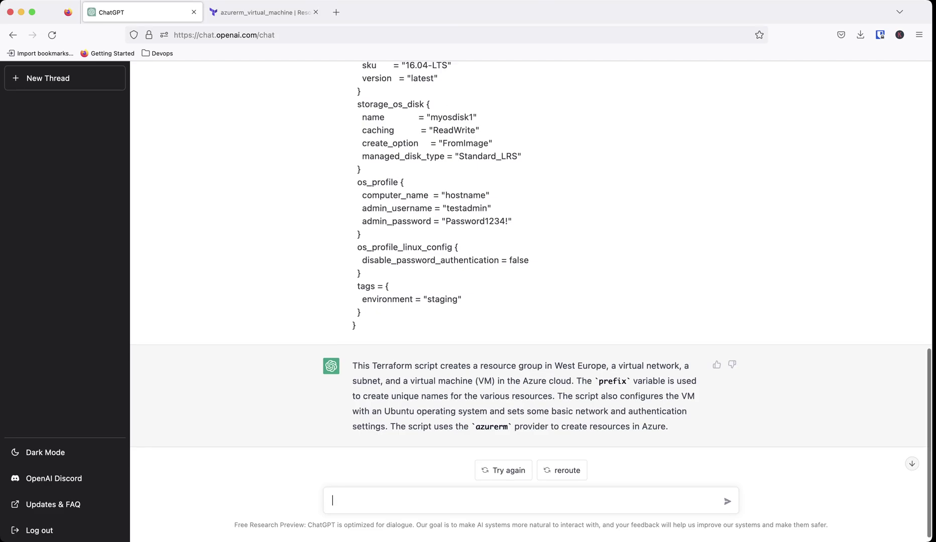
{"action": "scroll", "coordinate": [531, 299], "scroll_direction": "down", "scroll_amount": 1}
Start drafting a question and review the script's azurerm_subnet resource.
{"action": "type", "text": "how wou"}
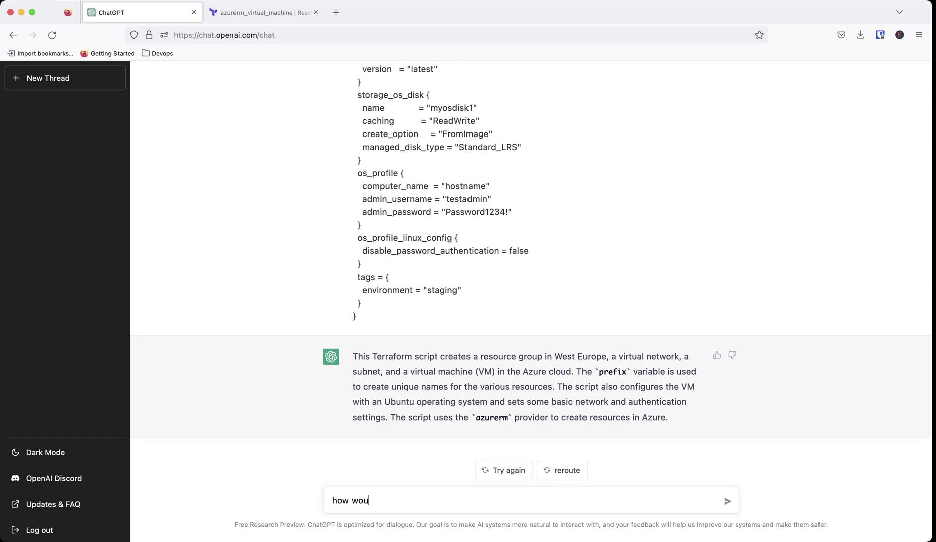
{"action": "type", "text": "ld i add an"}
{"action": "scroll", "coordinate": [531, 286], "scroll_direction": "up", "scroll_amount": 8}
{"action": "scroll", "coordinate": [531, 287], "scroll_direction": "down", "scroll_amount": 4}
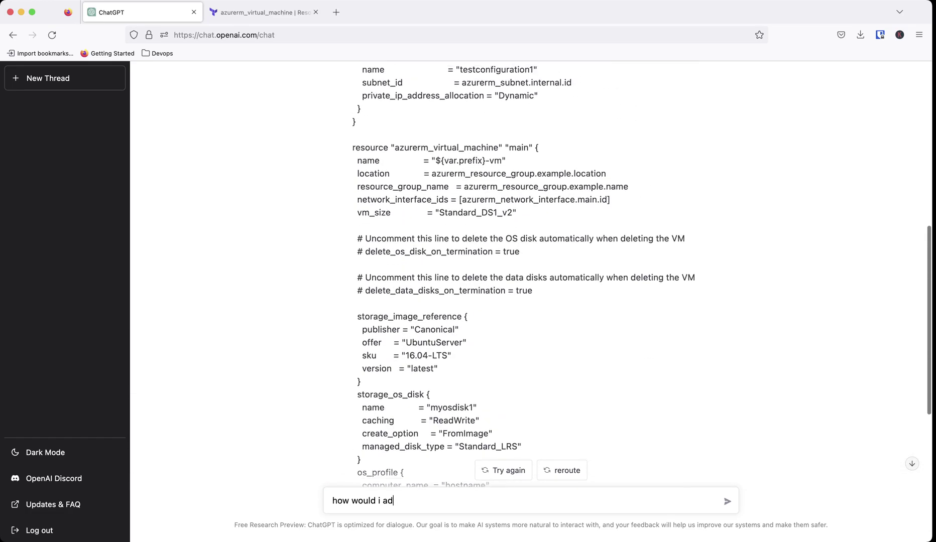
{"action": "scroll", "coordinate": [531, 286], "scroll_direction": "up", "scroll_amount": 5}
{"action": "scroll", "coordinate": [531, 286], "scroll_direction": "down", "scroll_amount": 3}
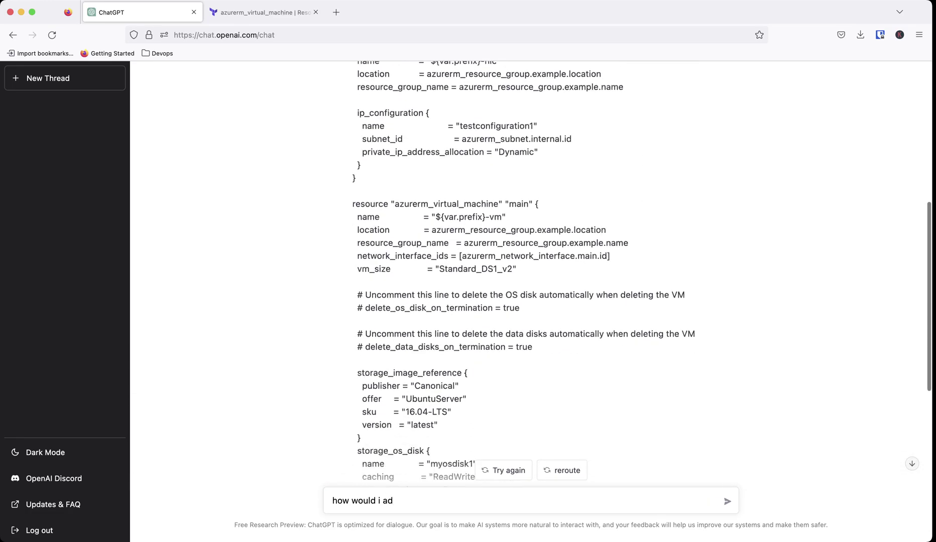
{"action": "scroll", "coordinate": [531, 286], "scroll_direction": "down", "scroll_amount": 3}
{"action": "scroll", "coordinate": [531, 287], "scroll_direction": "up", "scroll_amount": 10}
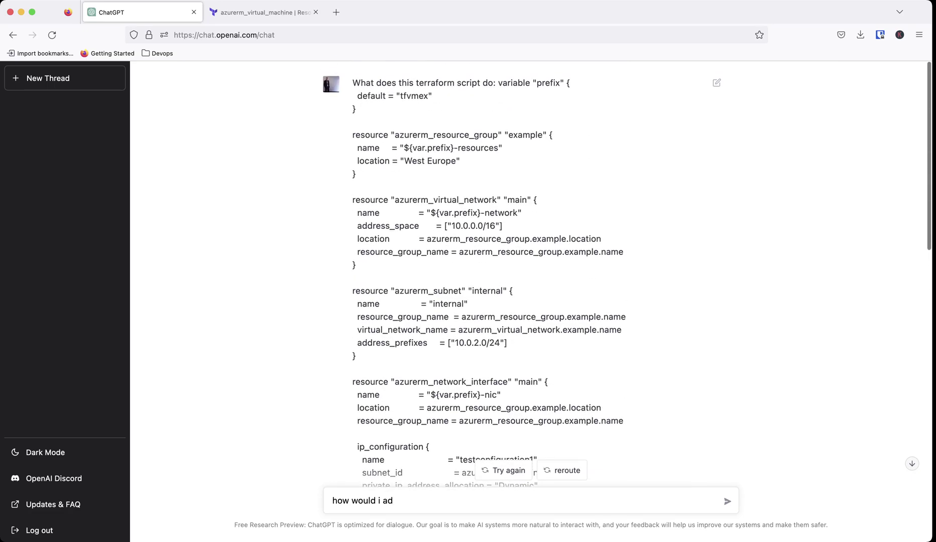
{"action": "scroll", "coordinate": [531, 286], "scroll_direction": "down", "scroll_amount": 3}
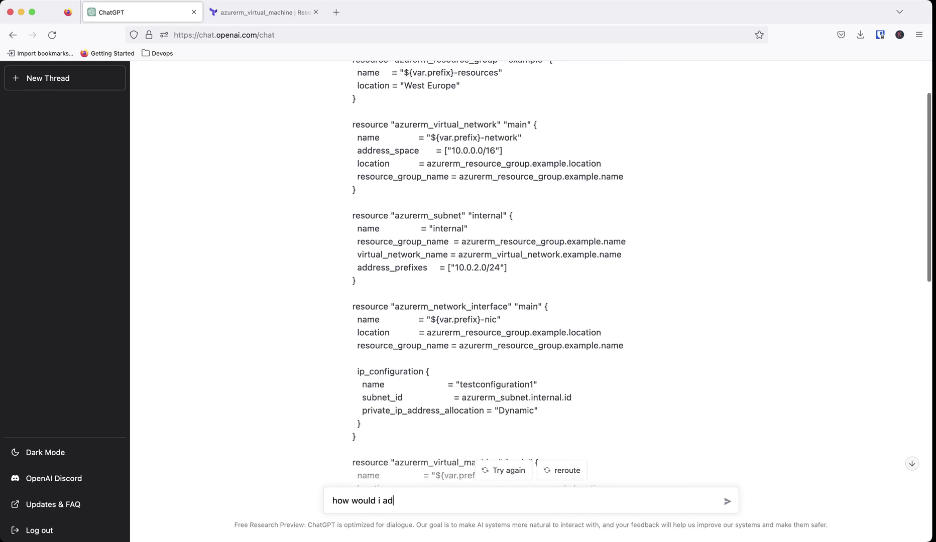
{"action": "left_click_drag", "start_coordinate": [395, 215], "coordinate": [459, 216]}
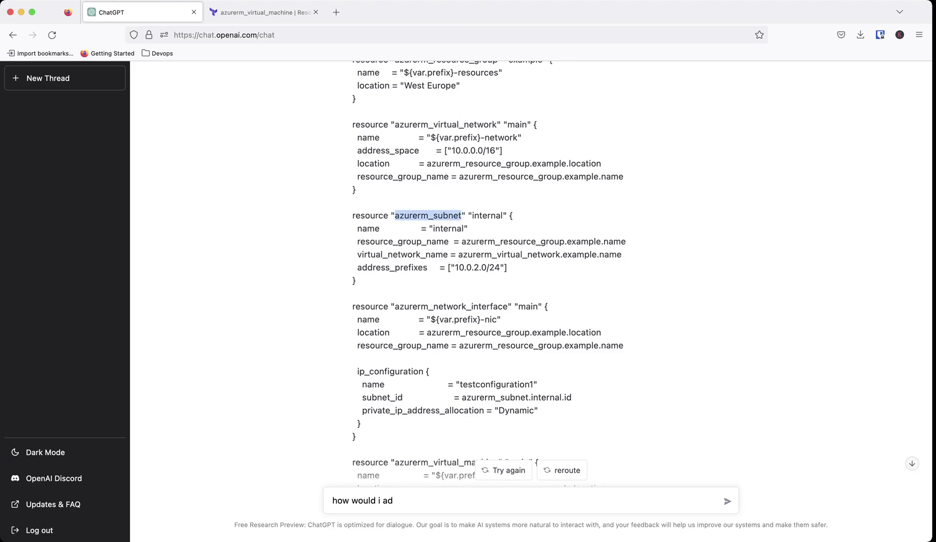
{"action": "scroll", "coordinate": [531, 271], "scroll_direction": "down", "scroll_amount": 2}
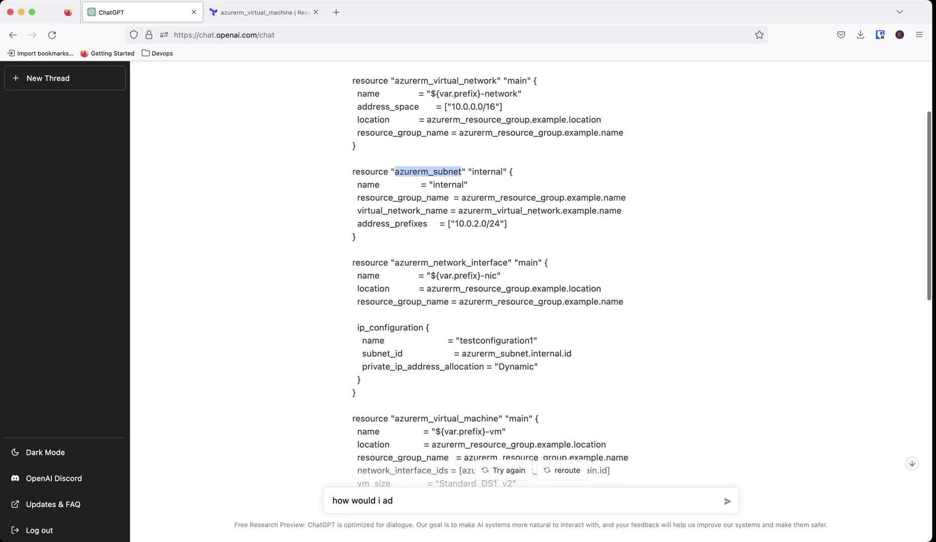
{"action": "scroll", "coordinate": [531, 271], "scroll_direction": "down", "scroll_amount": 20}
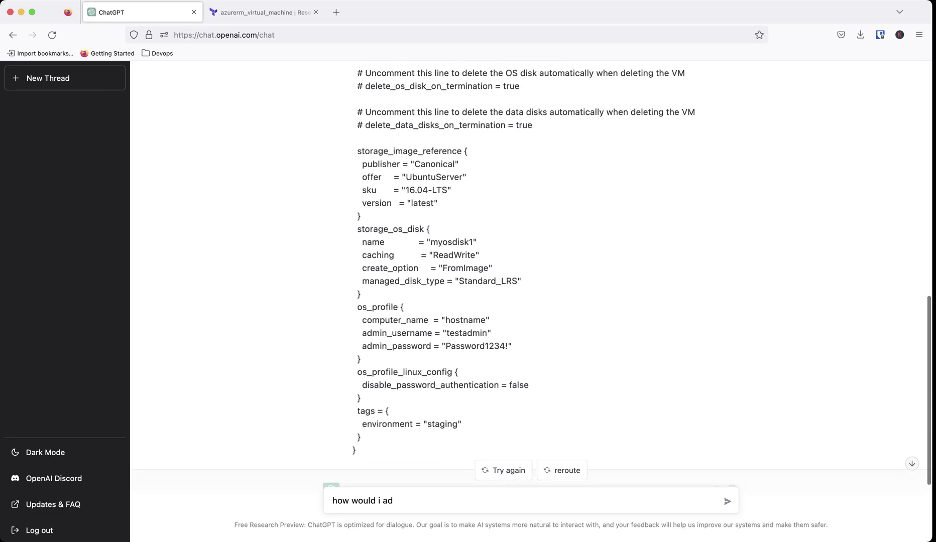
Send 'add 2 more subnets that use the range 10.0.3.0/24 and 10.0.4.0/24'.
{"action": "key", "text": "super+a"}
{"action": "type", "text": "cre"}
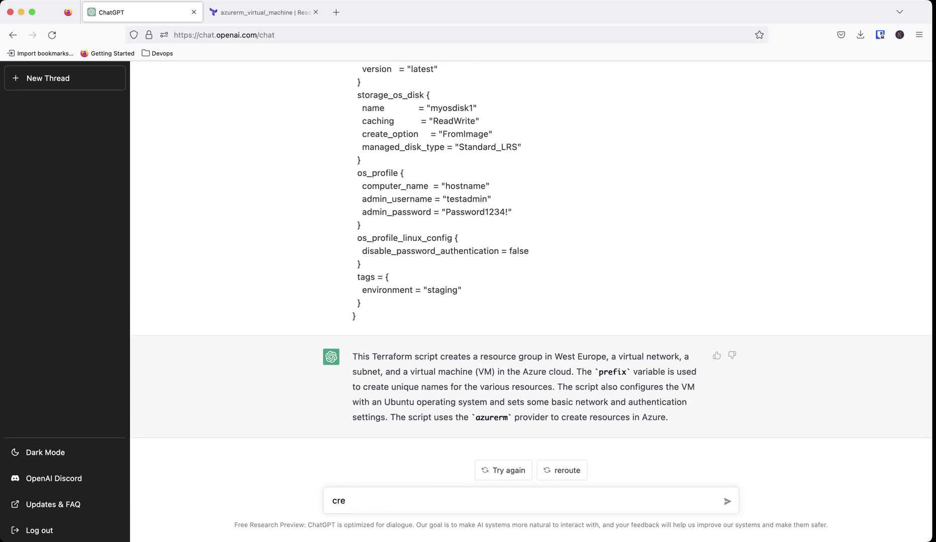
{"action": "type", "text": "ate 2 more"}
{"action": "key", "text": "BackSpace"}
{"action": "key", "text": "BackSpace"}
{"action": "key", "text": "BackSpace"}
{"action": "key", "text": "BackSpace"}
{"action": "key", "text": "BackSpace"}
{"action": "key", "text": "BackSpace"}
{"action": "key", "text": "BackSpace"}
{"action": "key", "text": "BackSpace"}
{"action": "key", "text": "BackSpace"}
{"action": "key", "text": "BackSpace"}
{"action": "key", "text": "BackSpace"}
{"action": "key", "text": "BackSpace"}
{"action": "key", "text": "BackSpace"}
{"action": "key", "text": "BackSpace"}
{"action": "type", "text": "add 2 more subnets"}
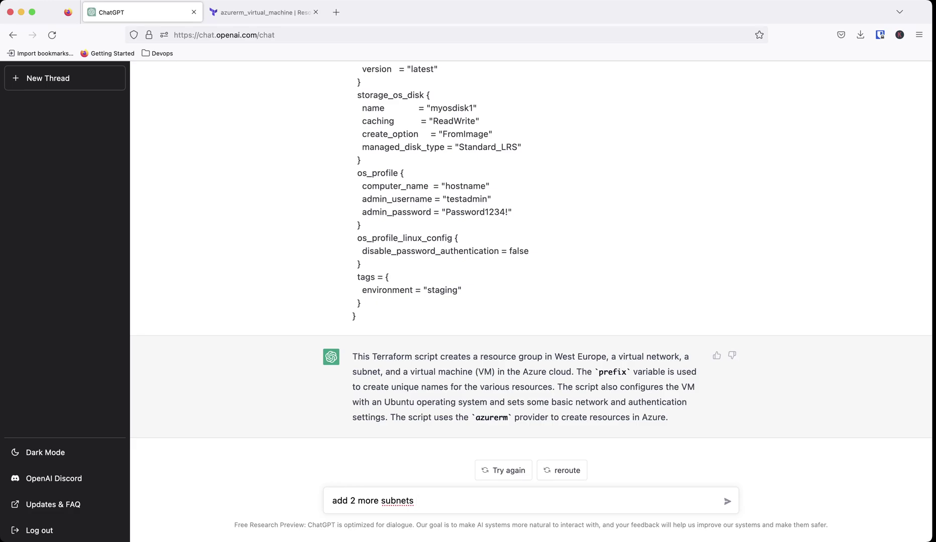
{"action": "type", "text": " that use the range 10.0.2"}
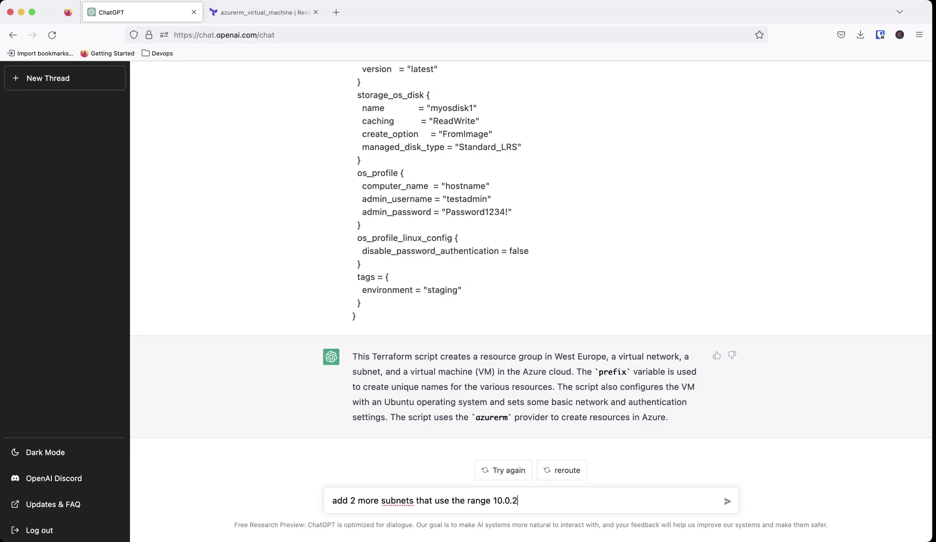
{"action": "key", "text": "BackSpace"}
{"action": "type", "text": "3.0"}
{"action": "type", "text": "/24"}
{"action": "type", "text": " and"}
{"action": "type", "text": " 10.9=0"}
{"action": "key", "text": "BackSpace"}
{"action": "key", "text": "BackSpace"}
{"action": "key", "text": "BackSpace"}
{"action": "type", "text": "0.4.0/24"}
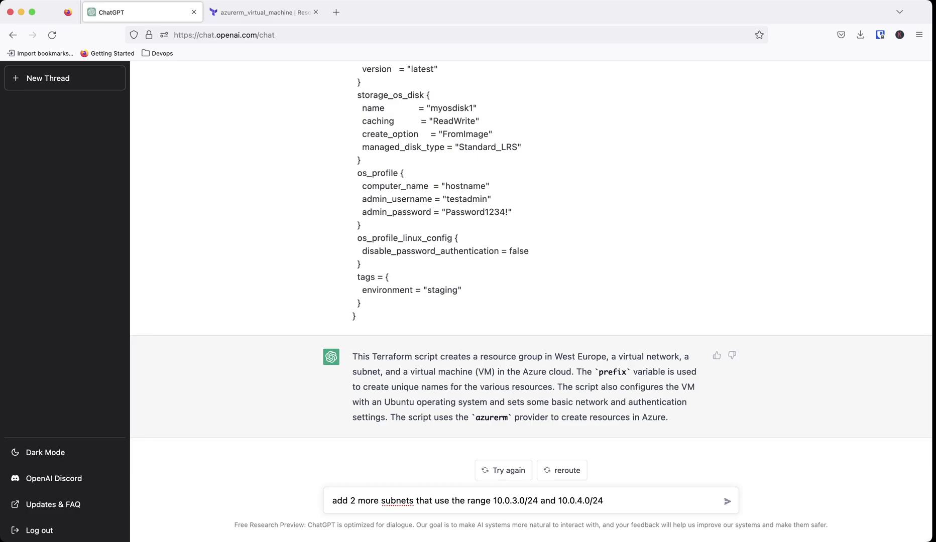
{"action": "key", "text": "Return"}
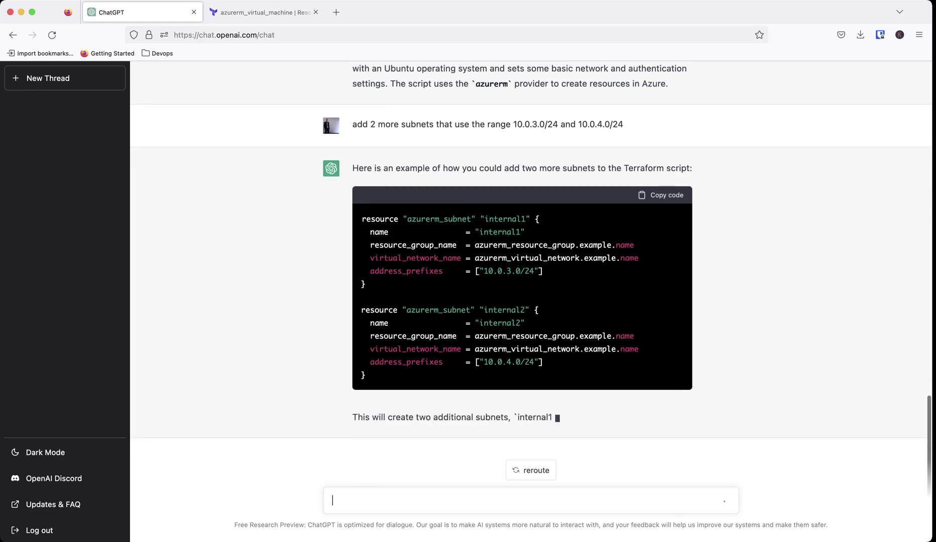
Scroll up through the reply adding internal1 (10.0.3.0/24) and internal2 (10.0.4.0/24) subnets.
{"action": "scroll", "coordinate": [531, 276], "scroll_direction": "up", "scroll_amount": 15}
{"action": "scroll", "coordinate": [530, 276], "scroll_direction": "up", "scroll_amount": 2}
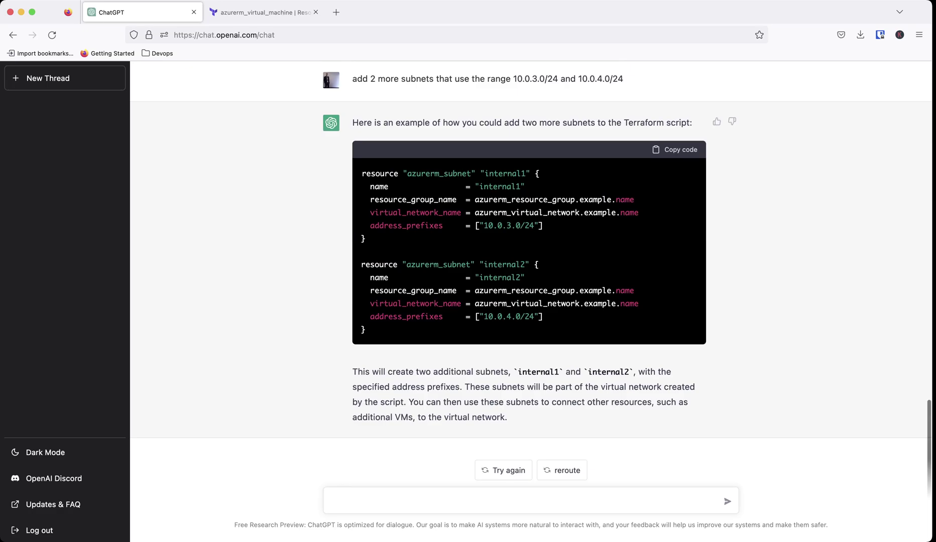
{"action": "scroll", "coordinate": [531, 276], "scroll_direction": "up", "scroll_amount": 20}
{"action": "scroll", "coordinate": [531, 276], "scroll_direction": "down", "scroll_amount": 2}
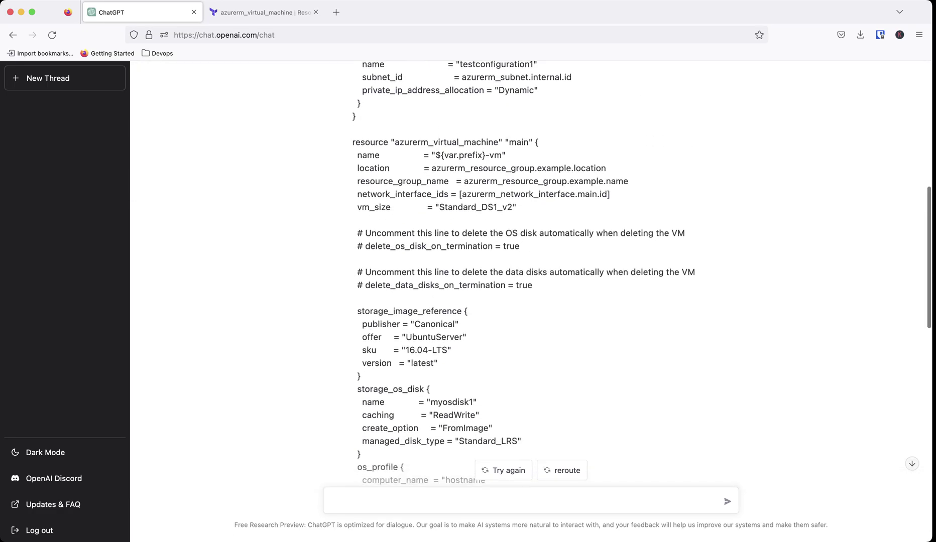
{"action": "scroll", "coordinate": [531, 276], "scroll_direction": "up", "scroll_amount": 5}
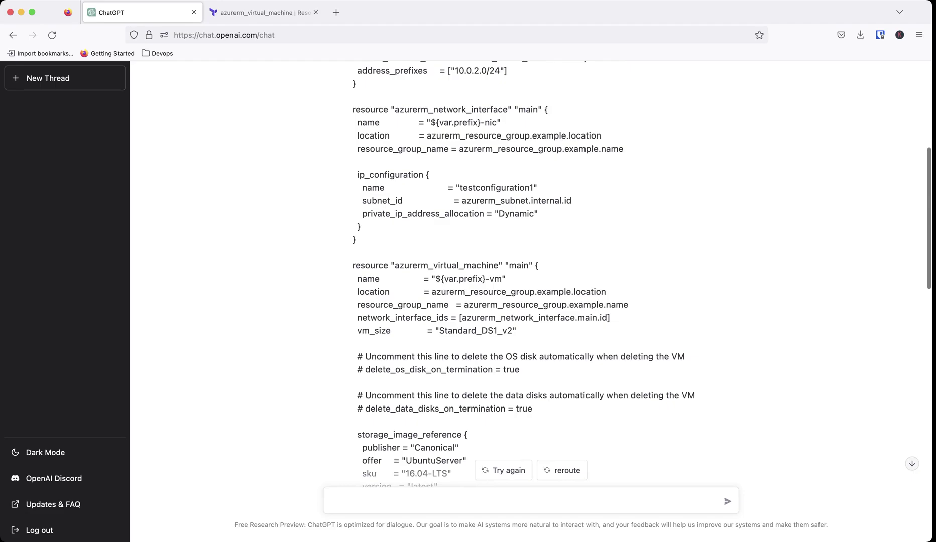
{"action": "scroll", "coordinate": [531, 277], "scroll_direction": "down", "scroll_amount": 9}
{"action": "scroll", "coordinate": [531, 276], "scroll_direction": "up", "scroll_amount": 11}
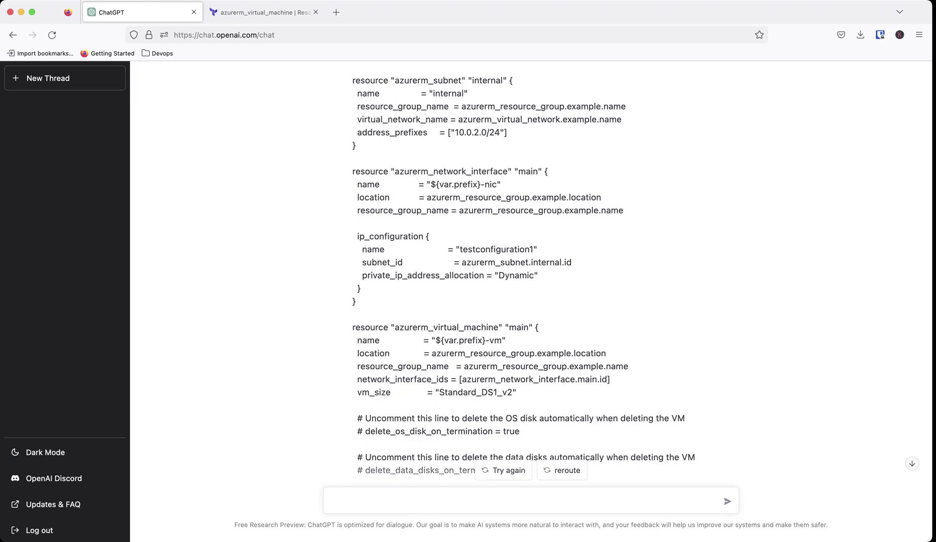
{"action": "scroll", "coordinate": [531, 252], "scroll_direction": "down", "scroll_amount": 15}
{"action": "scroll", "coordinate": [530, 251], "scroll_direction": "up", "scroll_amount": 2}
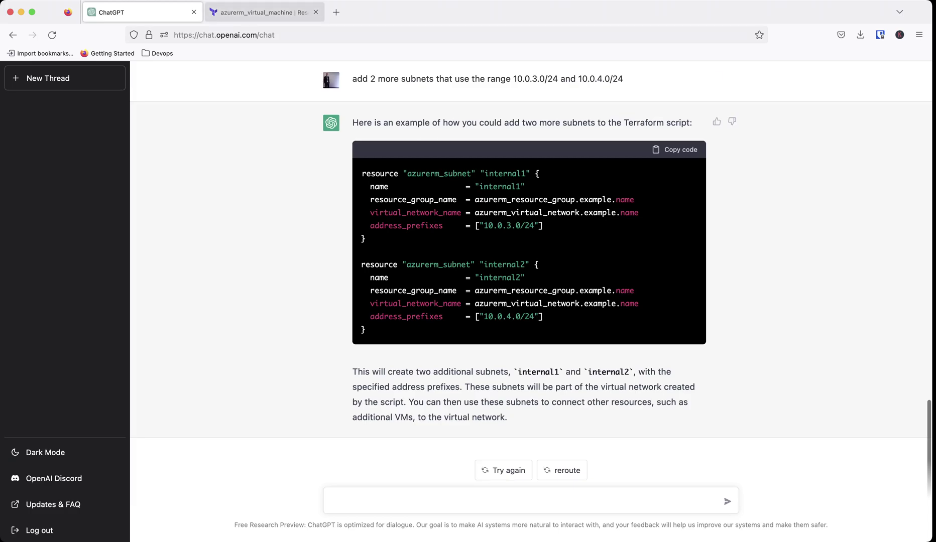
Switch to the Terraform Registry tab and scroll the azurerm_virtual_machine example.
{"action": "key", "text": "ctrl+Tab"}
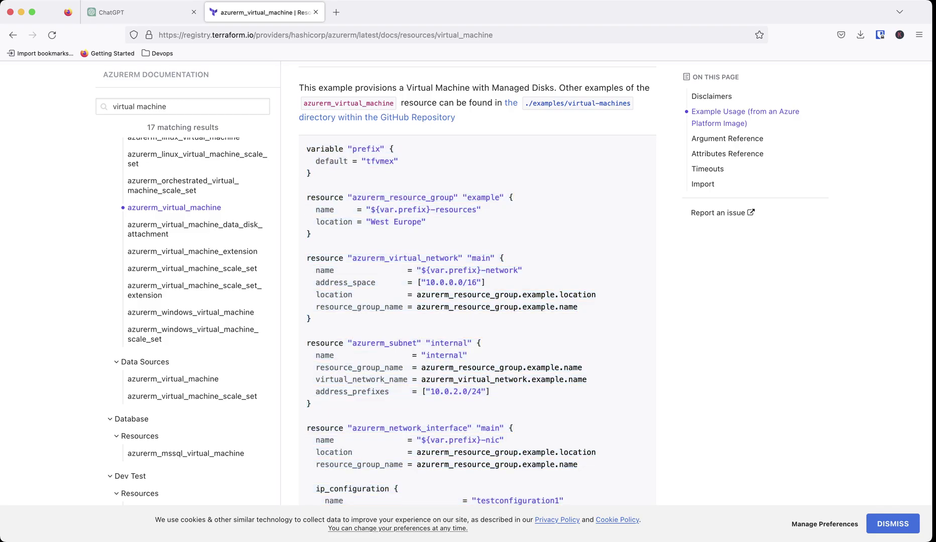
{"action": "scroll", "coordinate": [477, 281], "scroll_direction": "down", "scroll_amount": 10}
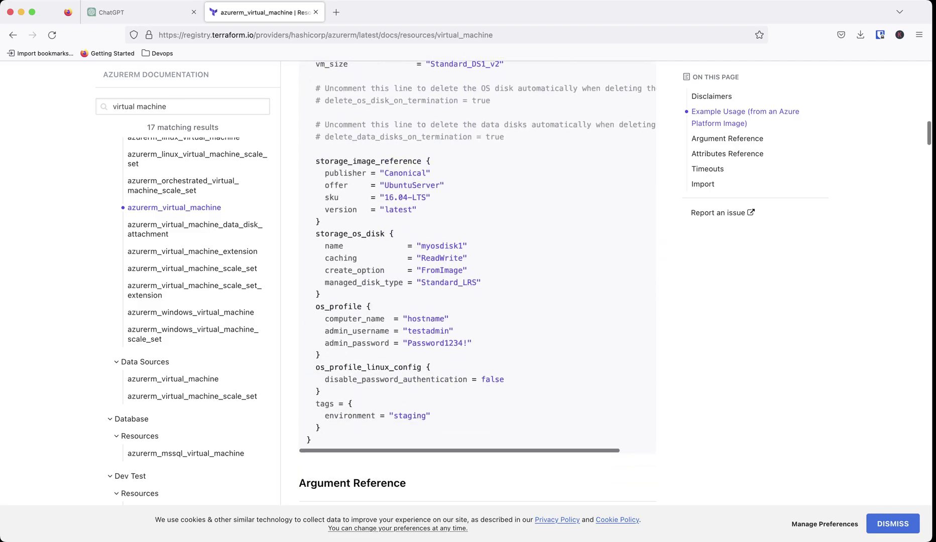
{"action": "scroll", "coordinate": [477, 281], "scroll_direction": "down", "scroll_amount": 3}
{"action": "scroll", "coordinate": [196, 211], "scroll_direction": "up", "scroll_amount": 1}
{"action": "scroll", "coordinate": [196, 199], "scroll_direction": "down", "scroll_amount": 2}
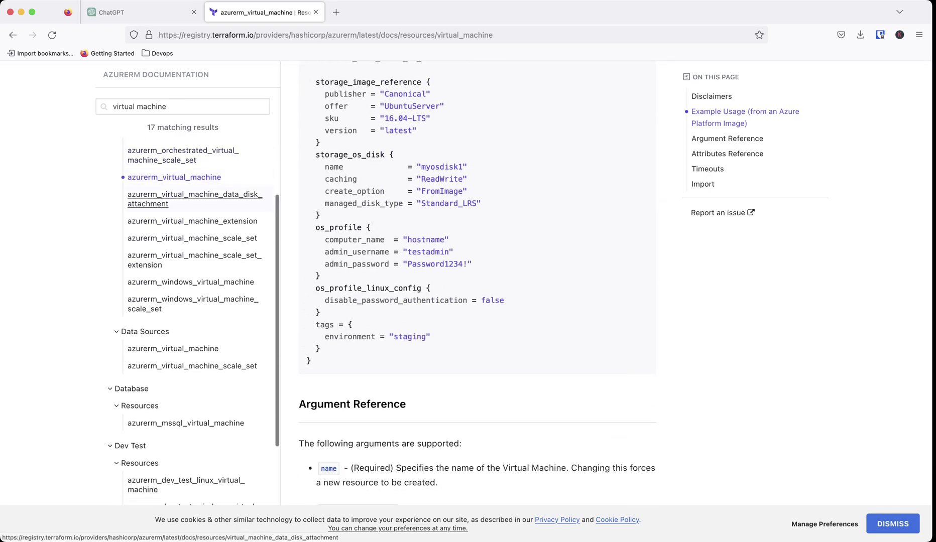
Read the azurerm_virtual_machine data source page, then return to ChatGPT.
{"action": "left_click", "coordinate": [172, 349]}
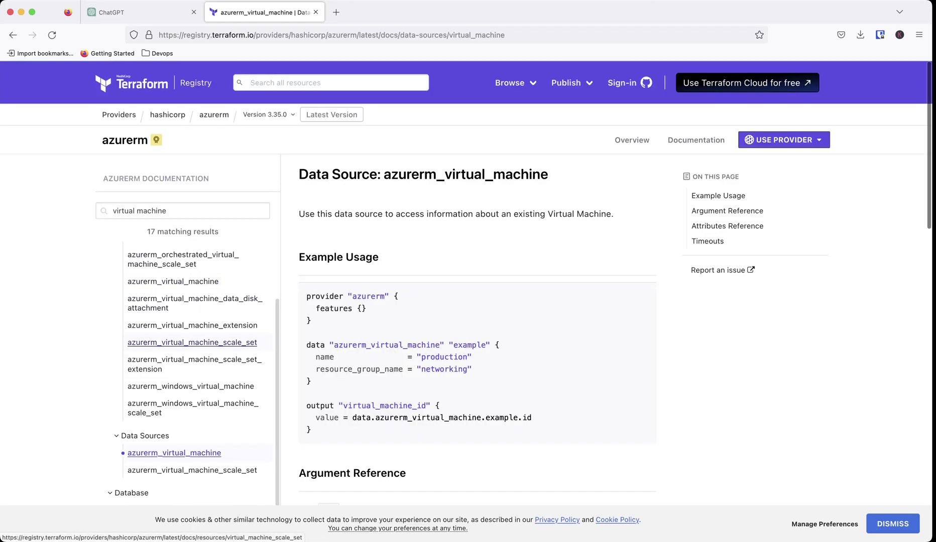
{"action": "scroll", "coordinate": [173, 349], "scroll_direction": "down", "scroll_amount": 3}
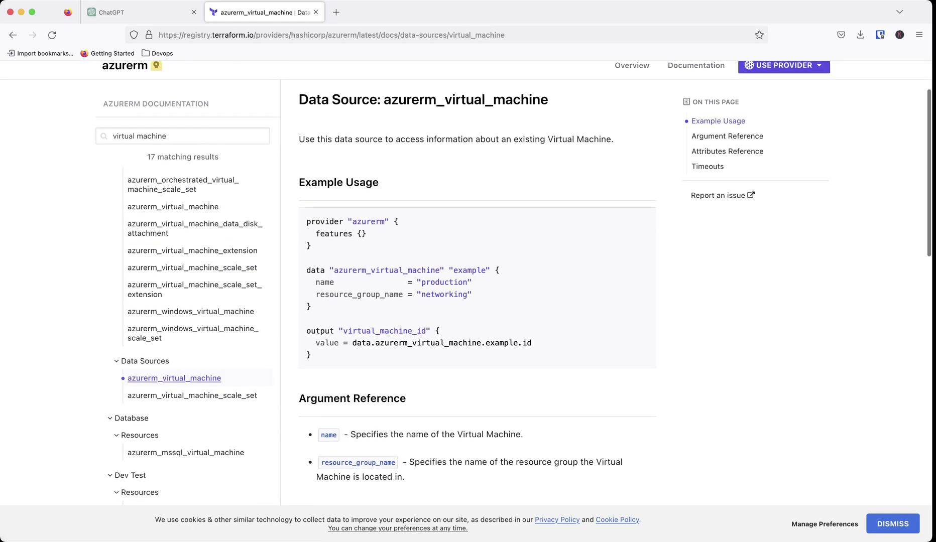
{"action": "scroll", "coordinate": [466, 281], "scroll_direction": "down", "scroll_amount": 1}
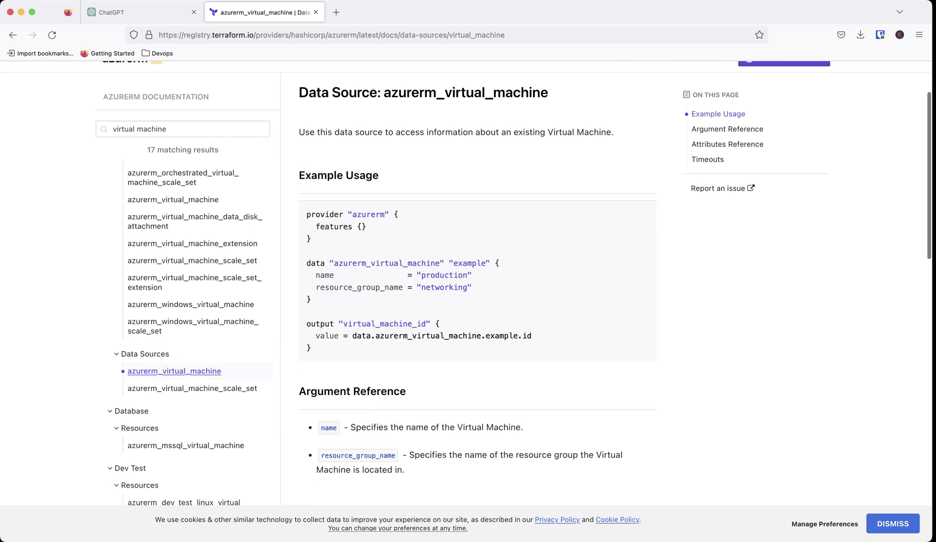
{"action": "scroll", "coordinate": [302, 332], "scroll_direction": "down", "scroll_amount": 2}
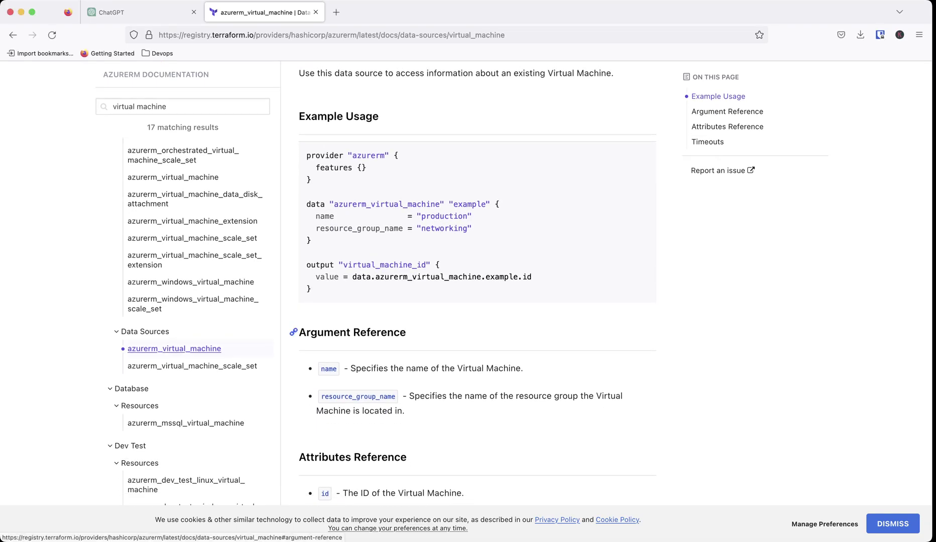
{"action": "scroll", "coordinate": [301, 332], "scroll_direction": "down", "scroll_amount": 2}
{"action": "scroll", "coordinate": [478, 281], "scroll_direction": "up", "scroll_amount": 2}
{"action": "left_click", "coordinate": [141, 12]}
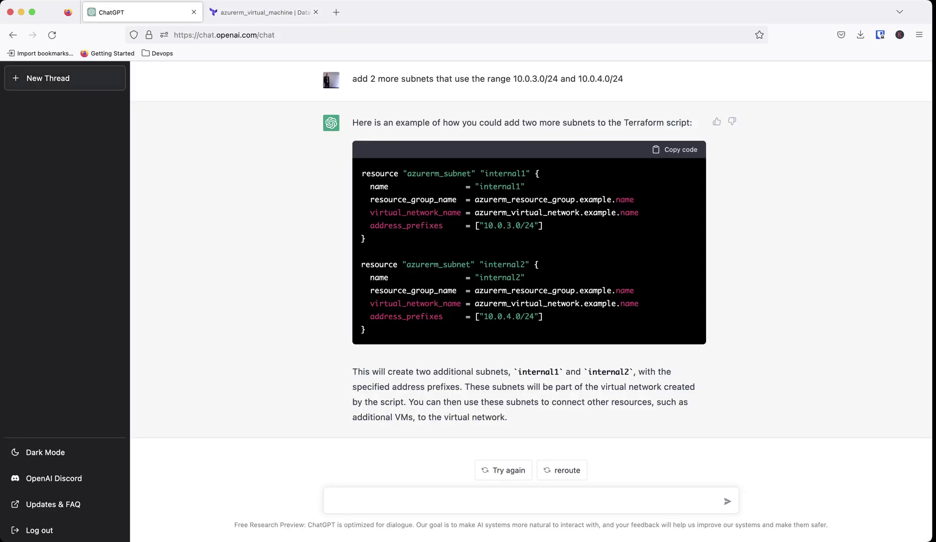
In a new thread, ask how to import an Azure virtual machine resource into Terraform.
{"action": "left_click", "coordinate": [65, 78]}
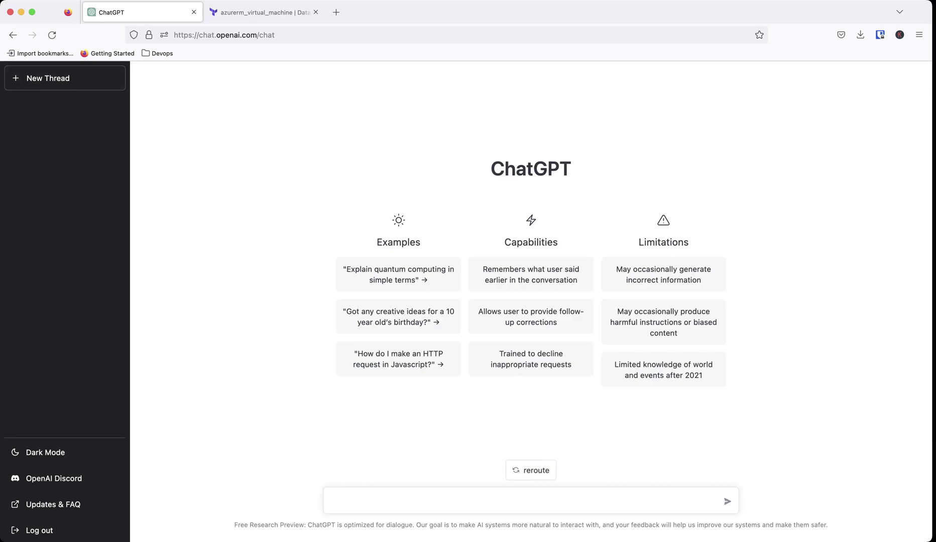
{"action": "type", "text": "How would i import an azure resource"}
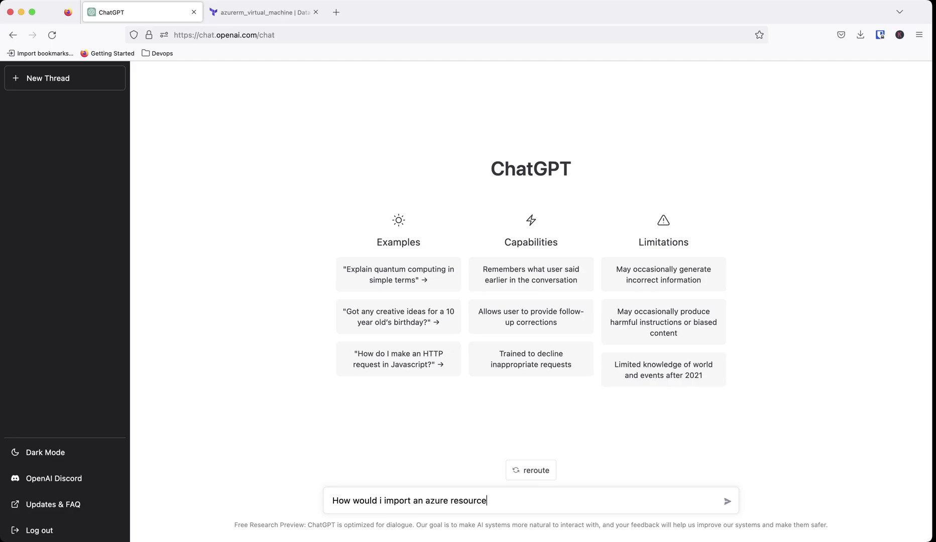
{"action": "type", "text": " into terraformvirtual machin"}
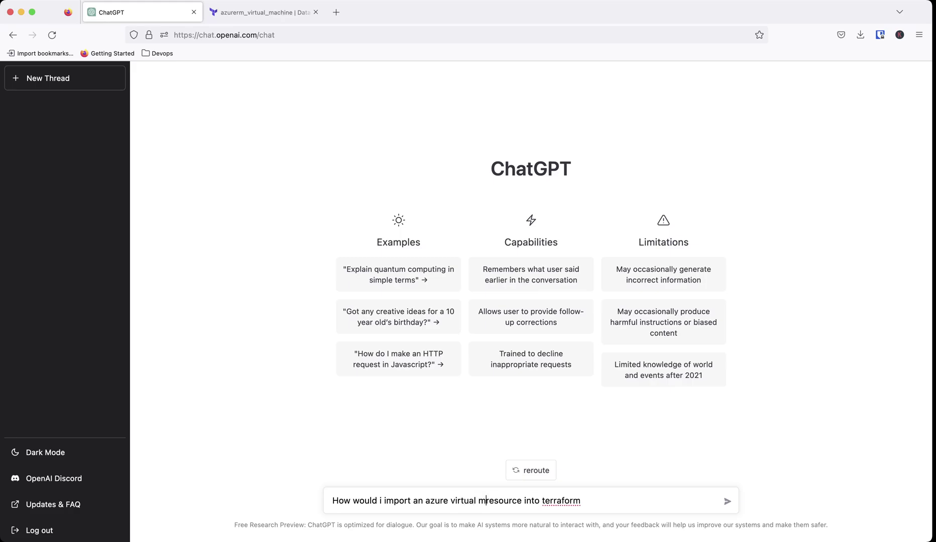
{"action": "type", "text": "e"}
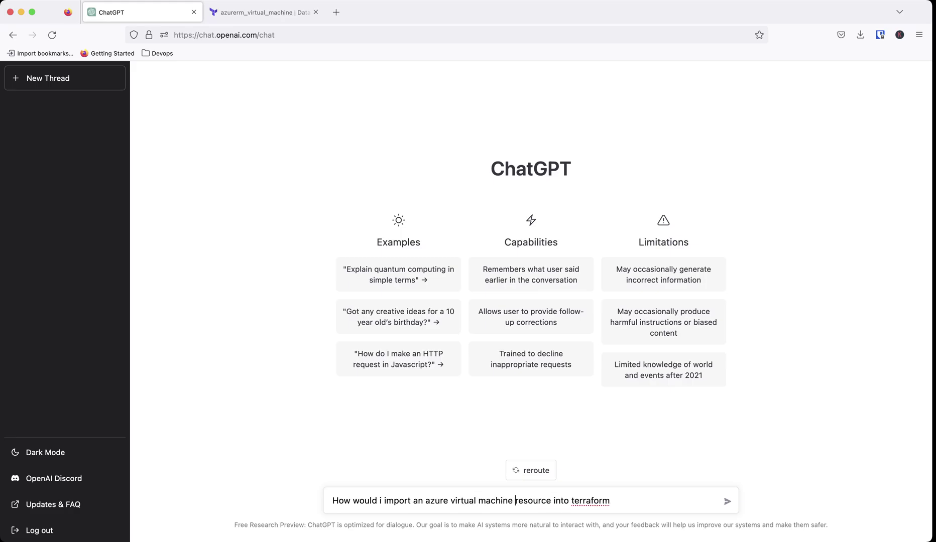
{"action": "key", "text": "Return"}
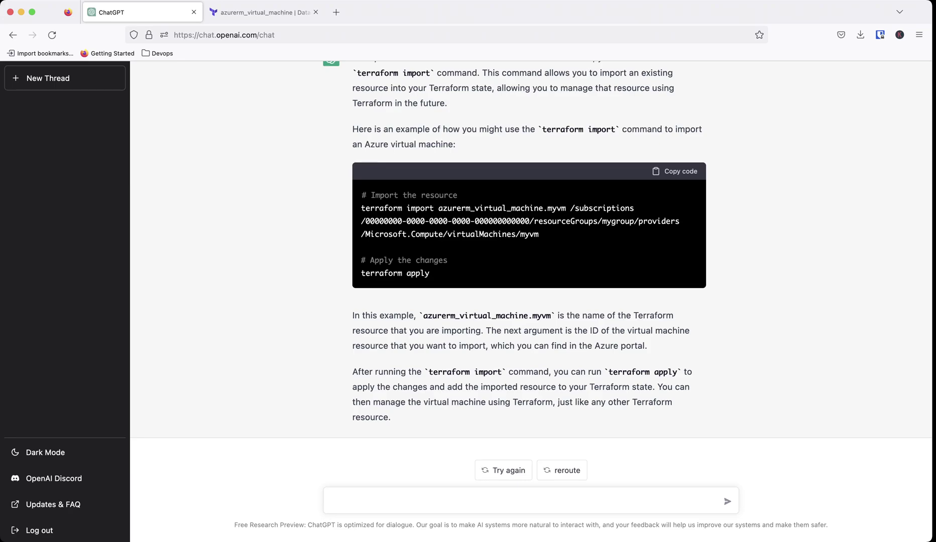
Ask for an example Terraform resource configuration to import this Azure VM into.
{"action": "type", "text": "what would be an exam"}
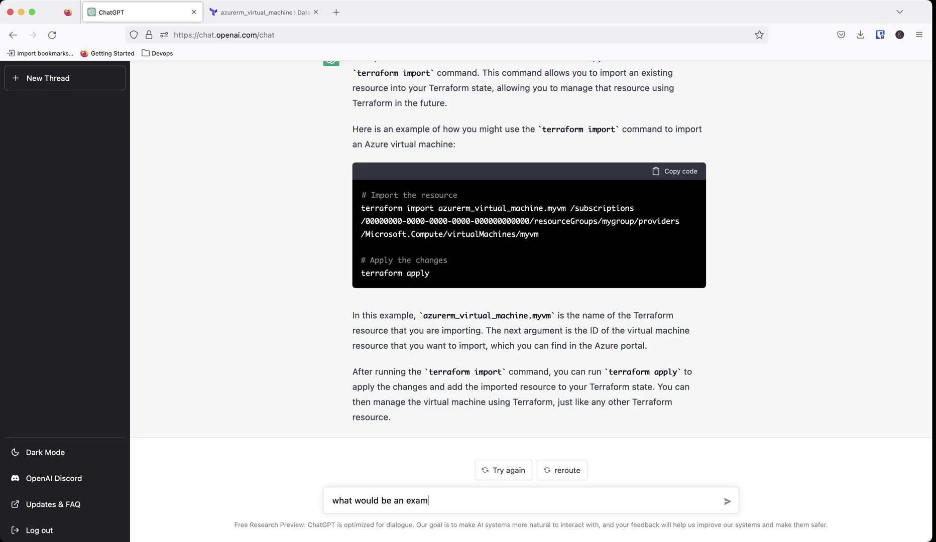
{"action": "type", "text": "ple of the terraform resource"}
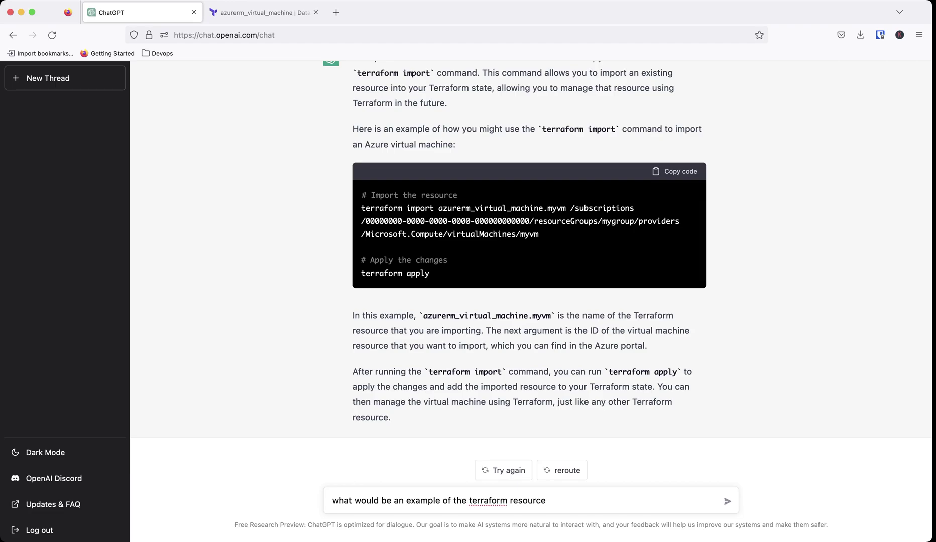
{"action": "type", "text": " to configure to import this resource "}
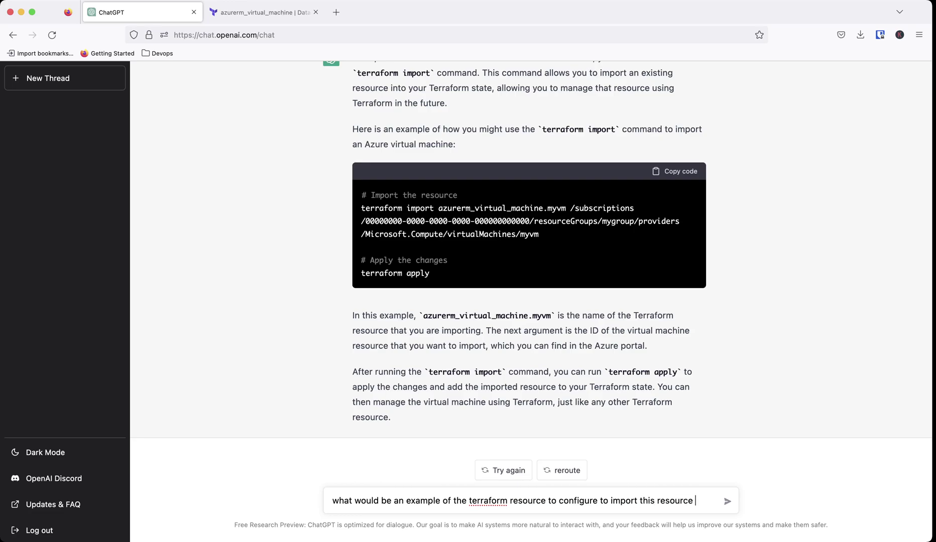
{"action": "type", "text": "in"}
{"action": "key", "text": "Return"}
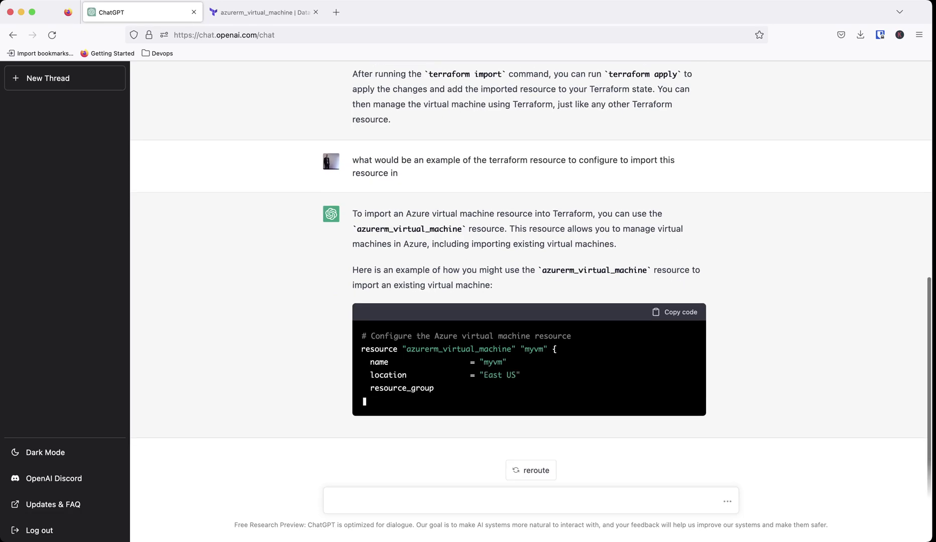
Scroll up to read the azurerm_virtual_machine "myvm" example with its import block.
{"action": "scroll", "coordinate": [531, 256], "scroll_direction": "up", "scroll_amount": 10}
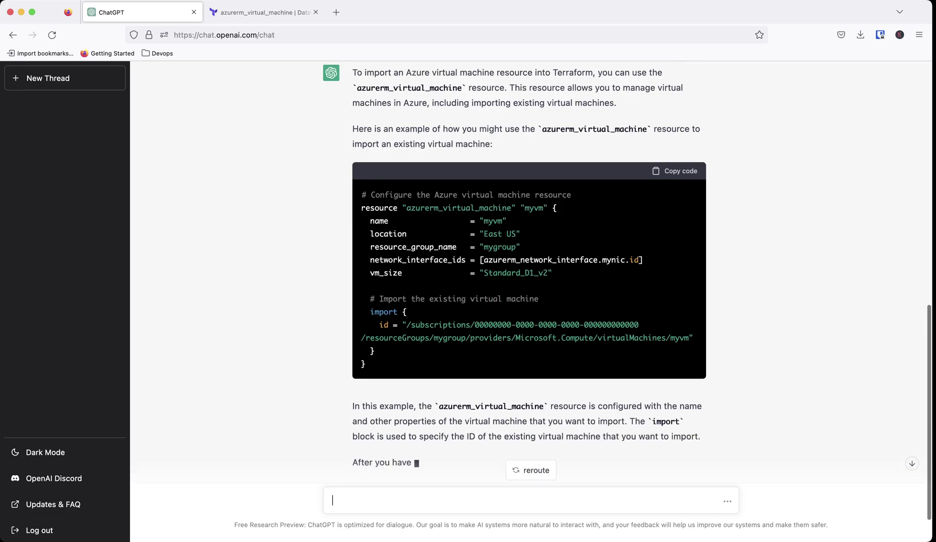
Highlight the myvm resource lines from resource through vm_size.
{"action": "left_click_drag", "start_coordinate": [361, 208], "coordinate": [552, 272]}
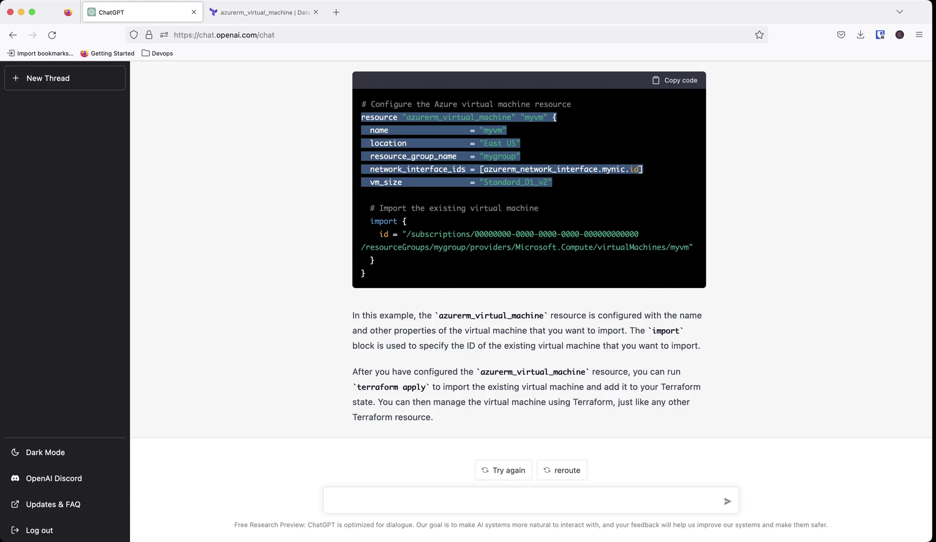
{"action": "scroll", "coordinate": [530, 251], "scroll_direction": "up", "scroll_amount": 10}
{"action": "scroll", "coordinate": [531, 251], "scroll_direction": "down", "scroll_amount": 10}
{"action": "scroll", "coordinate": [531, 251], "scroll_direction": "up", "scroll_amount": 10}
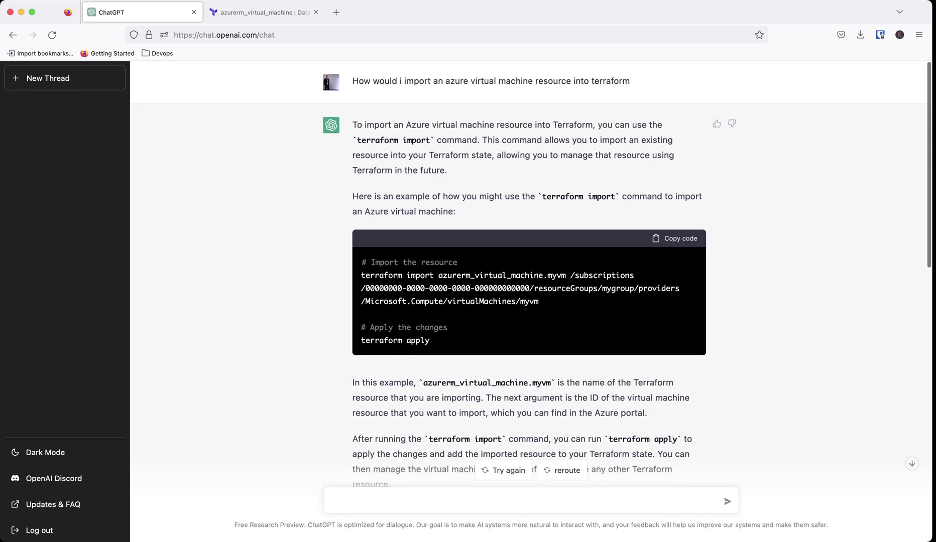